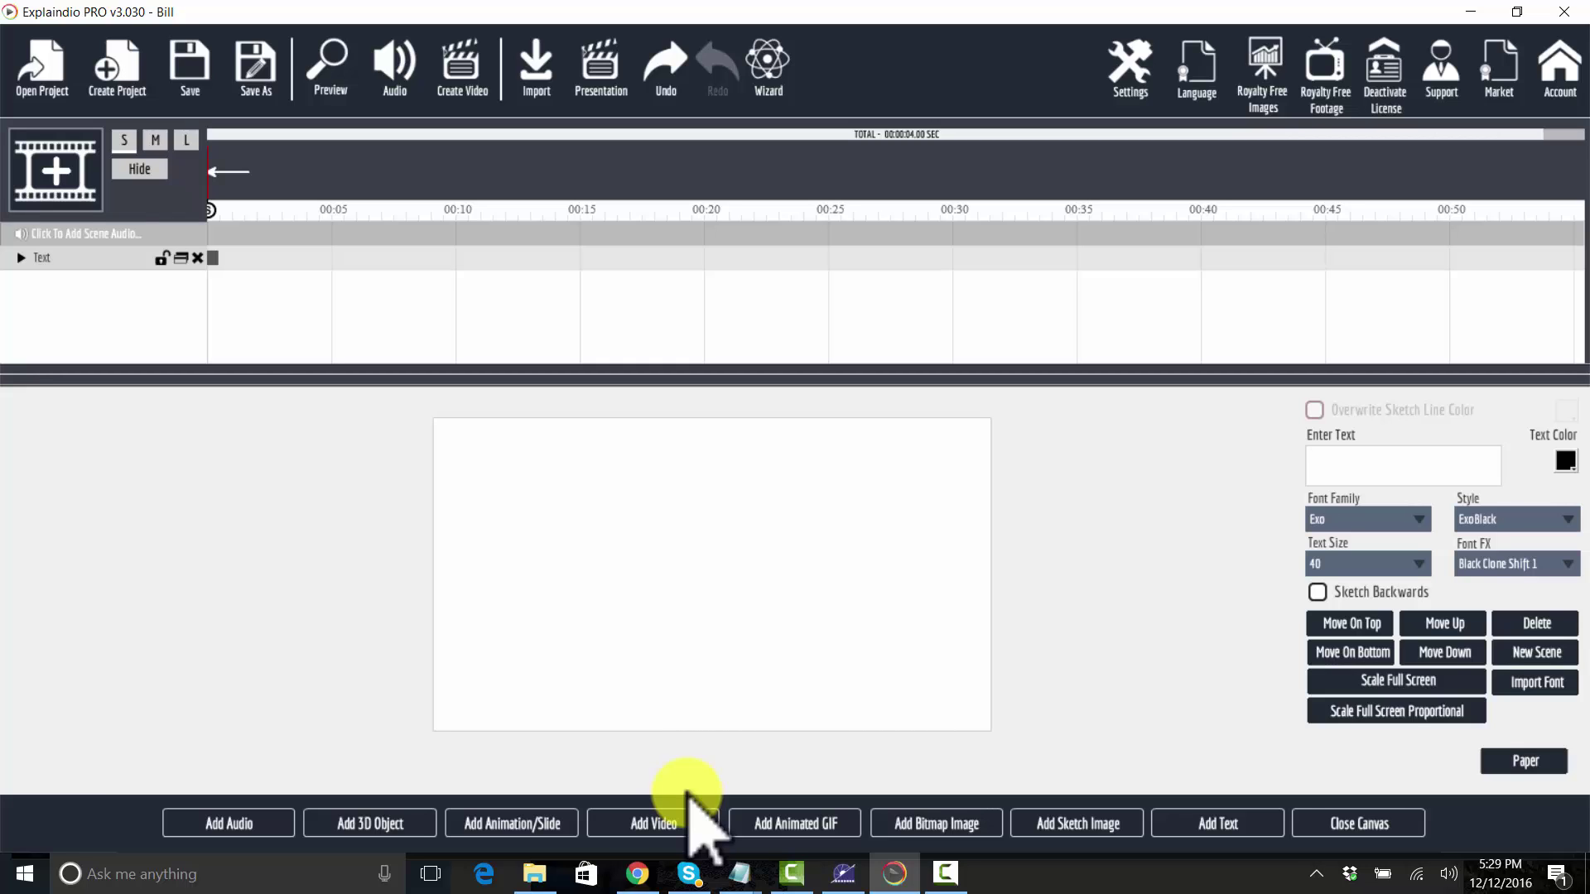
# Step: Start a new project named Chipmunk-Meme without saving the current one
pyautogui.hotkey('ctrl', 's')
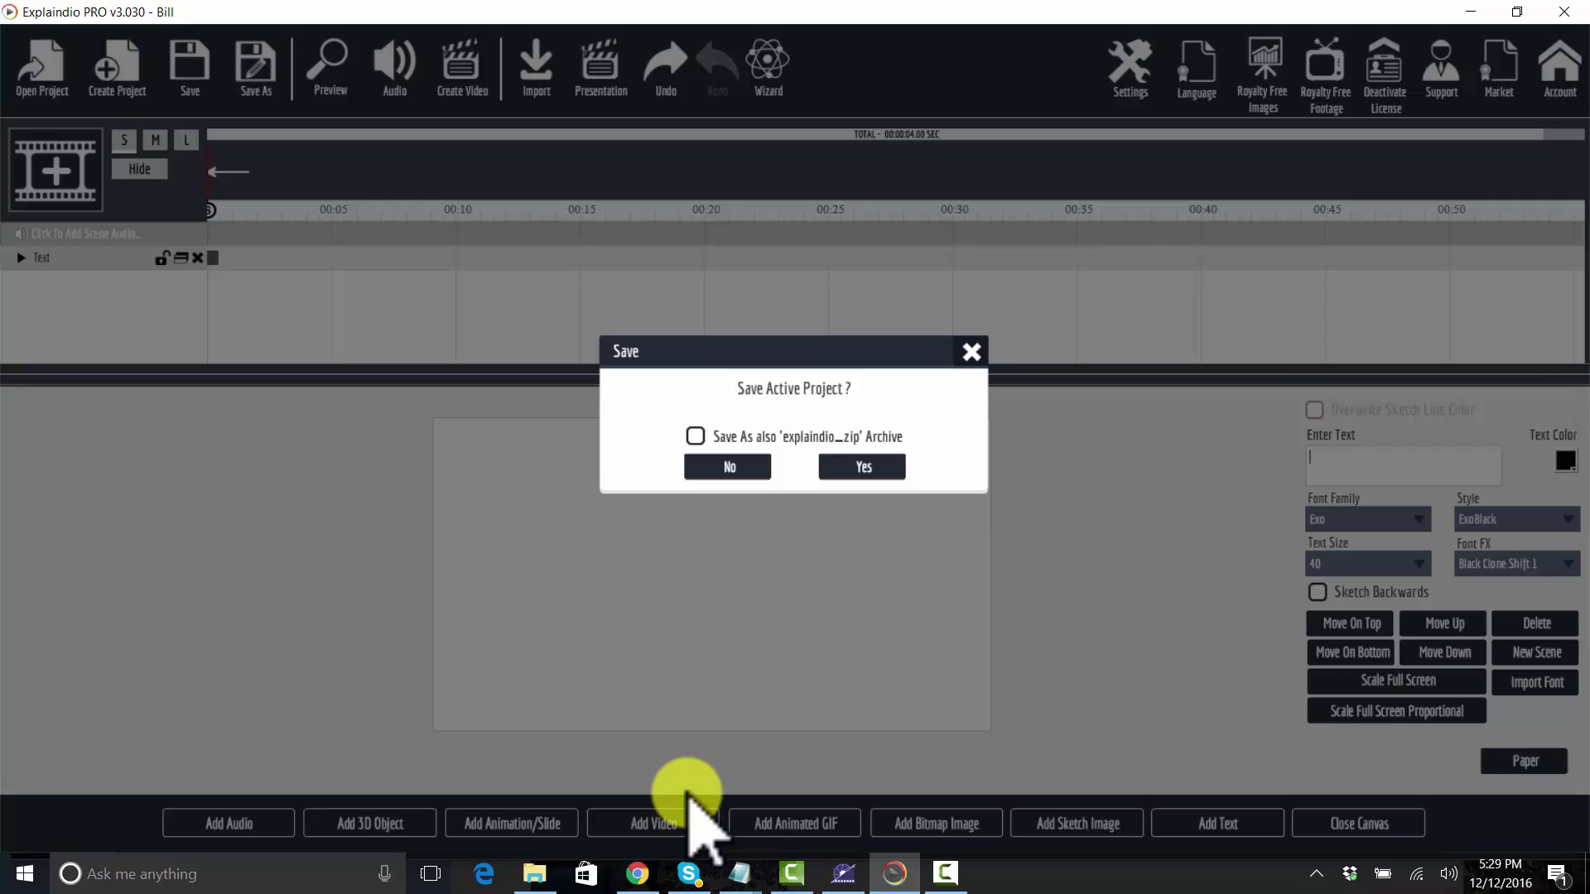
pyautogui.press('Return')
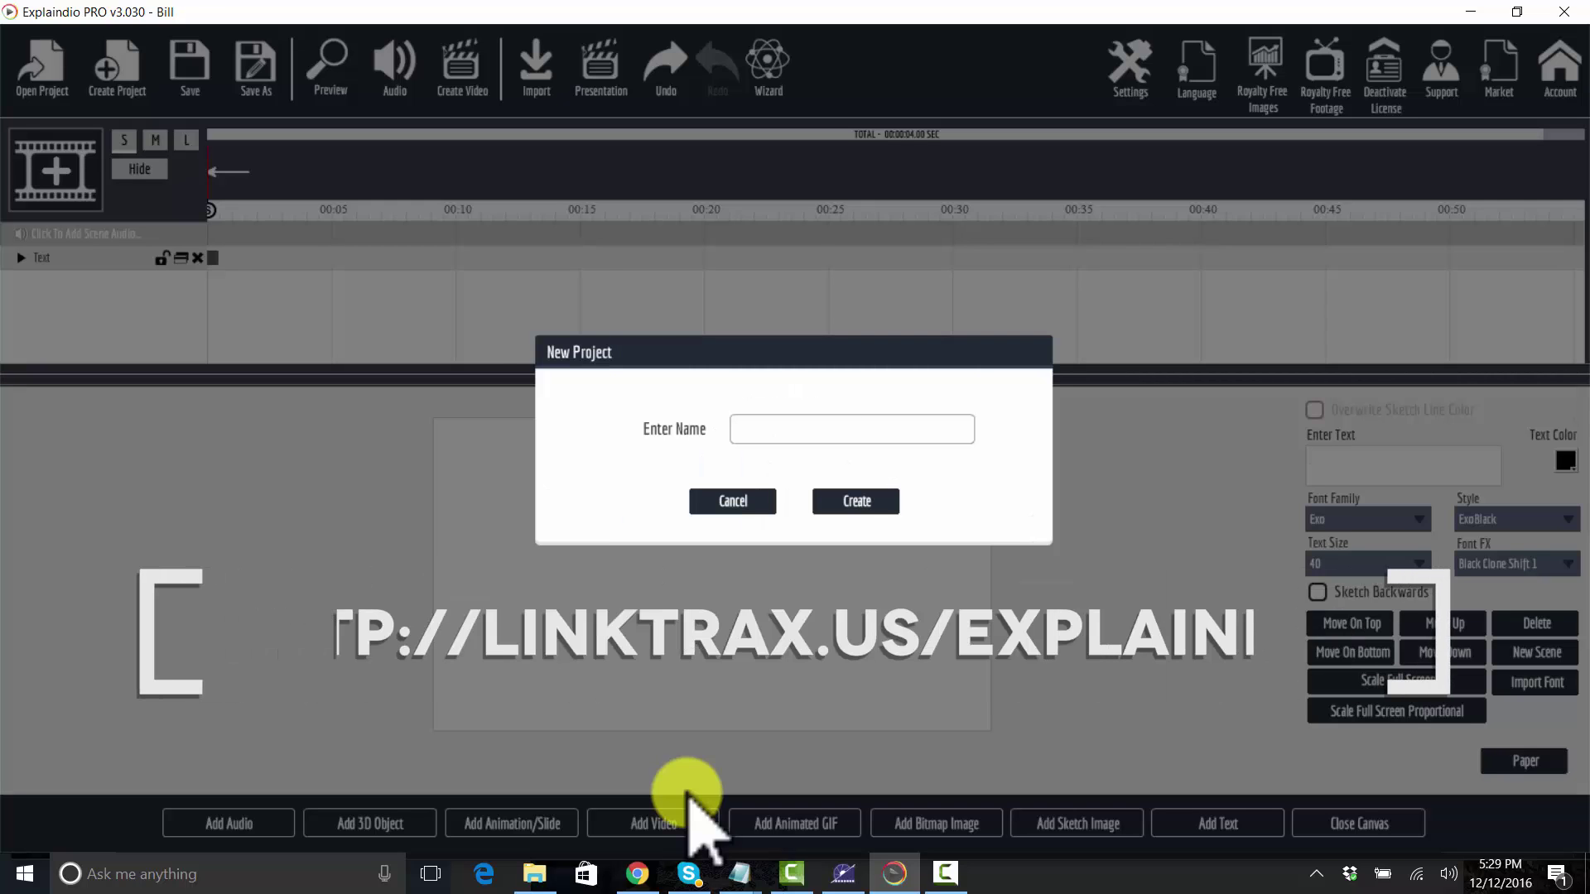
pyautogui.write('CHipmunk-')
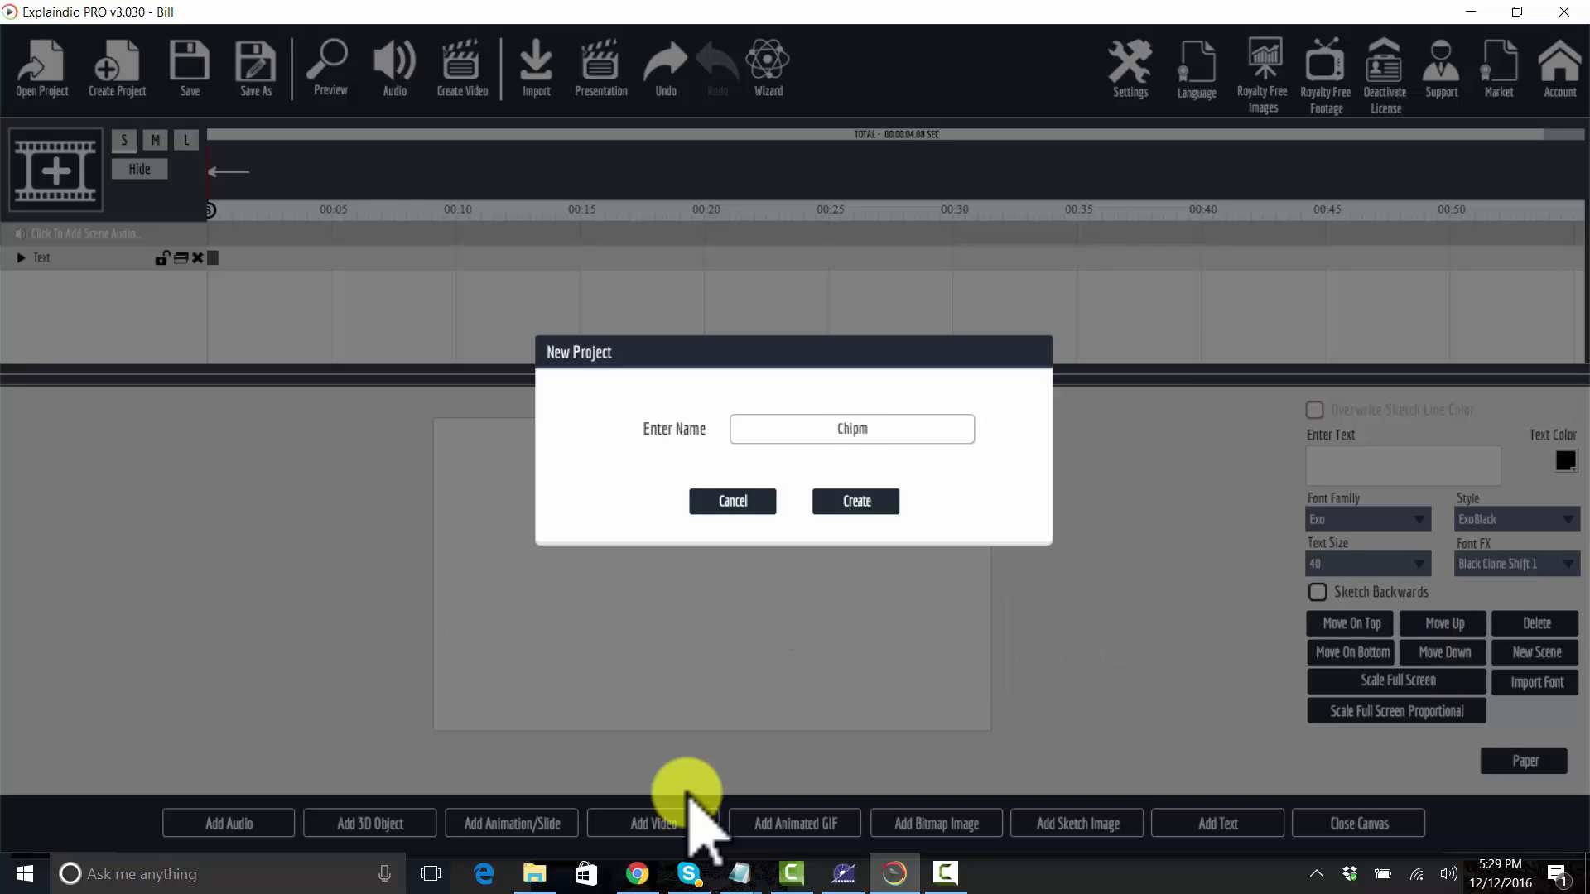
pyautogui.write('Meme')
# Step: Create the project, pick a slide, and type the first caption line: 'I'm nuts about' plus the realtor's name
pyautogui.press('Return')
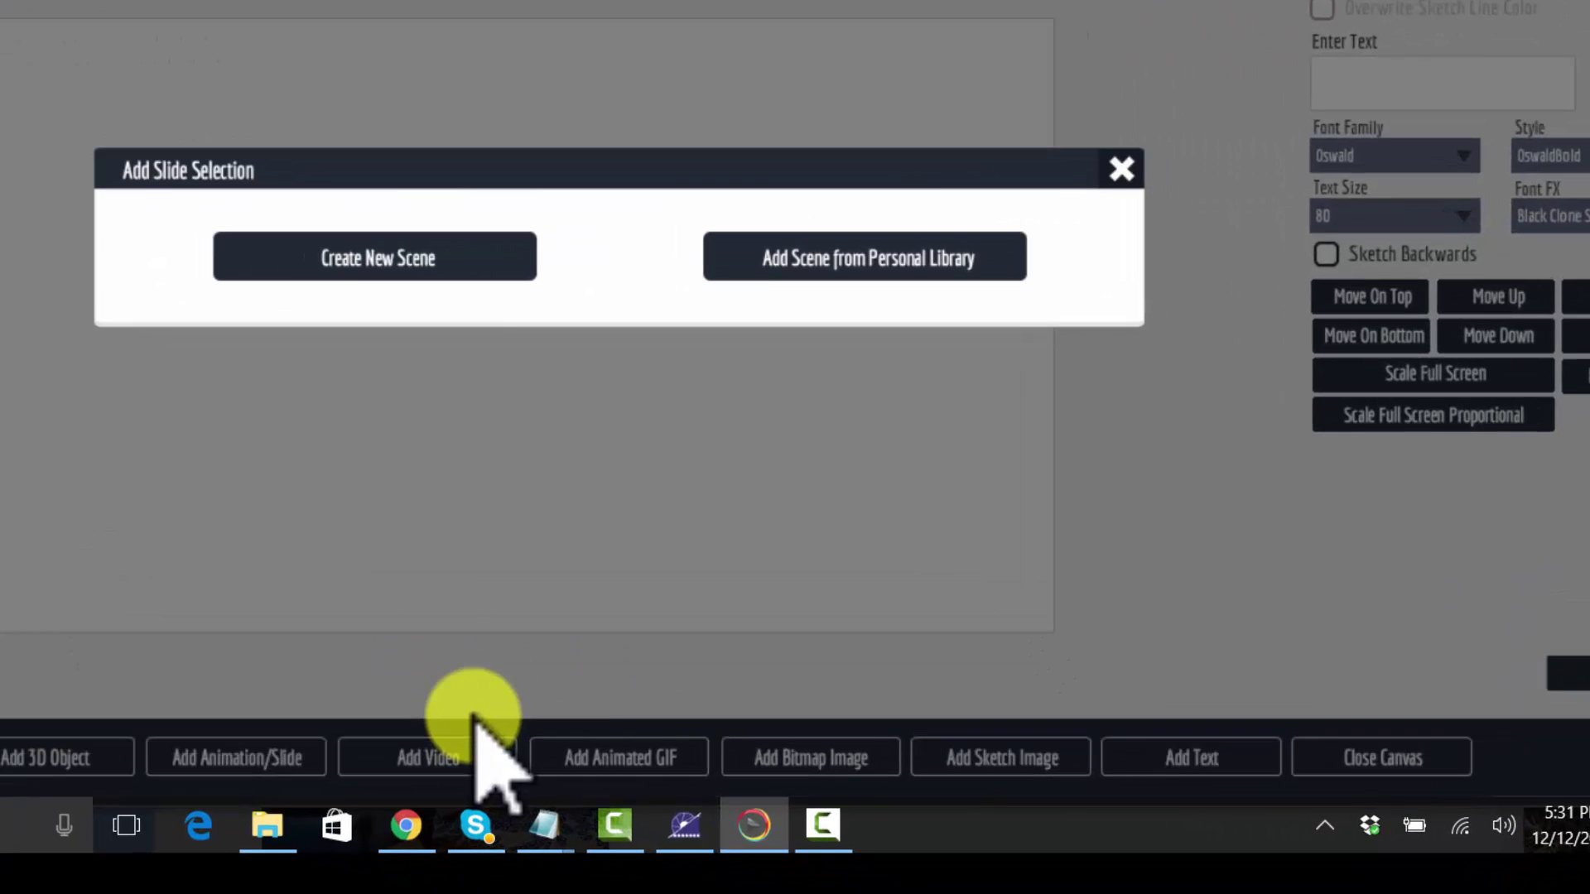
pyautogui.press('Escape')
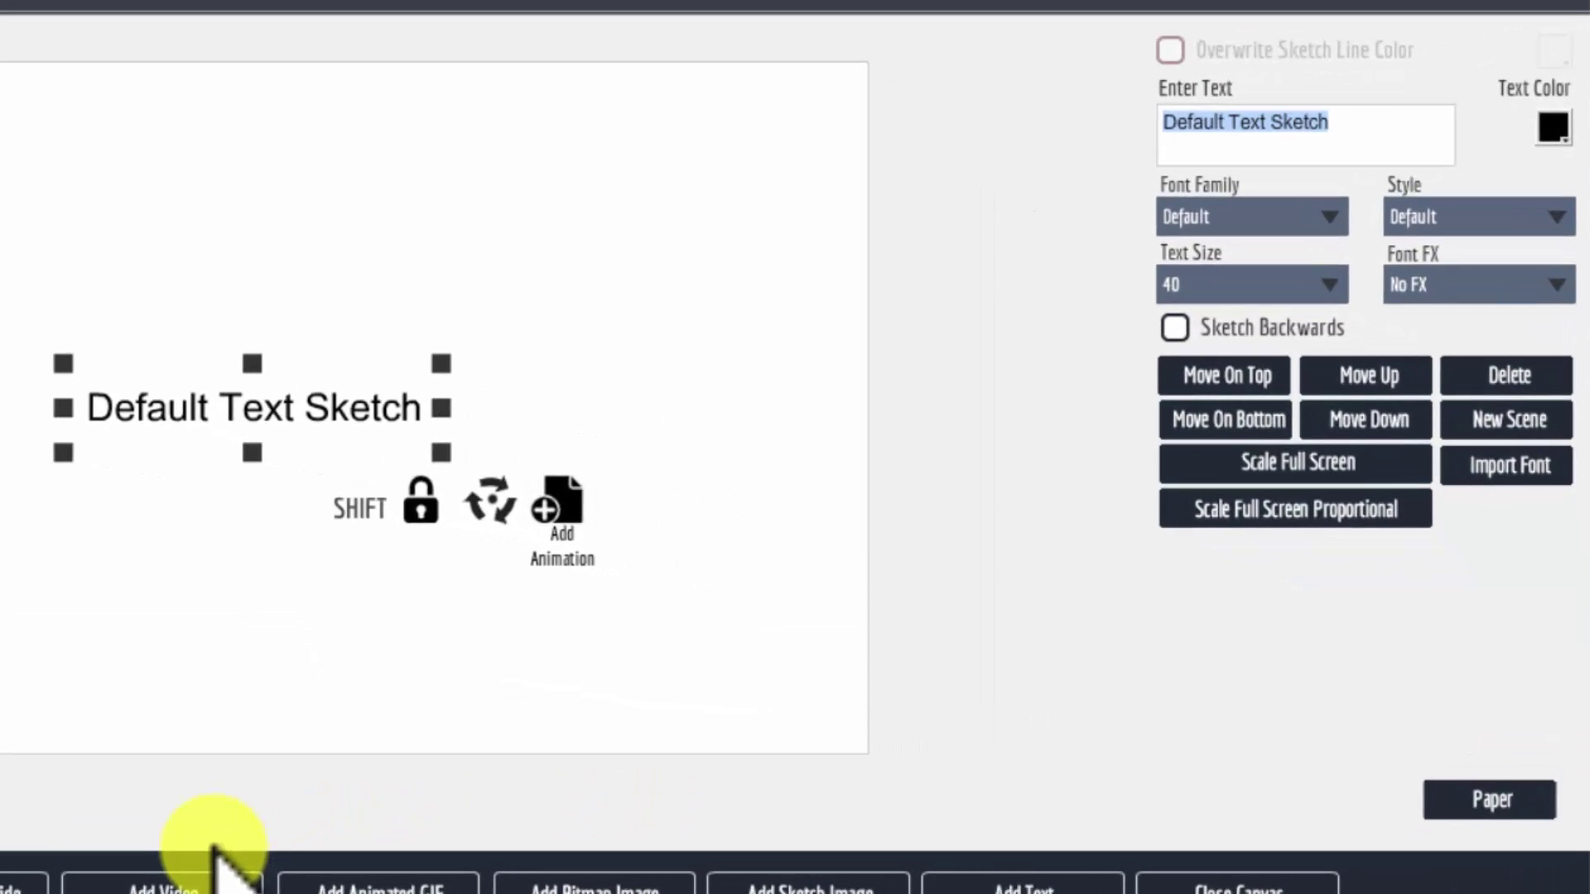
# Step: Add the caption lines 'She's the best REALTOR' and 'in this town!'
pyautogui.press('Return')
pyautogui.write('W')
pyautogui.press('BackSpace')
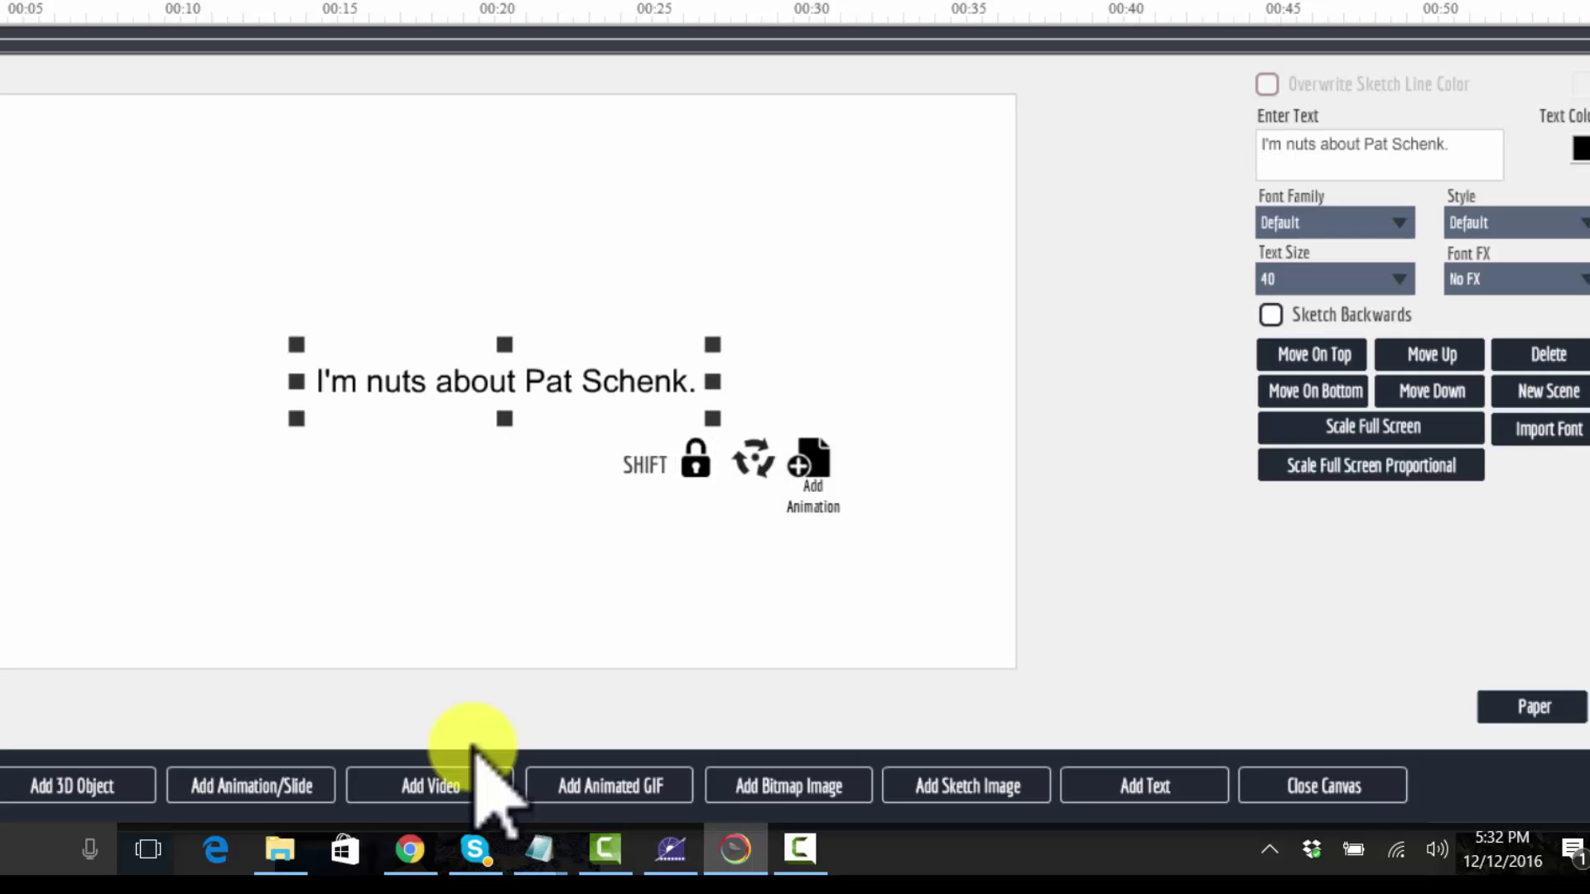
pyautogui.write("She's the best REALTOR")
pyautogui.press('Return')
pyautogui.write('in this')
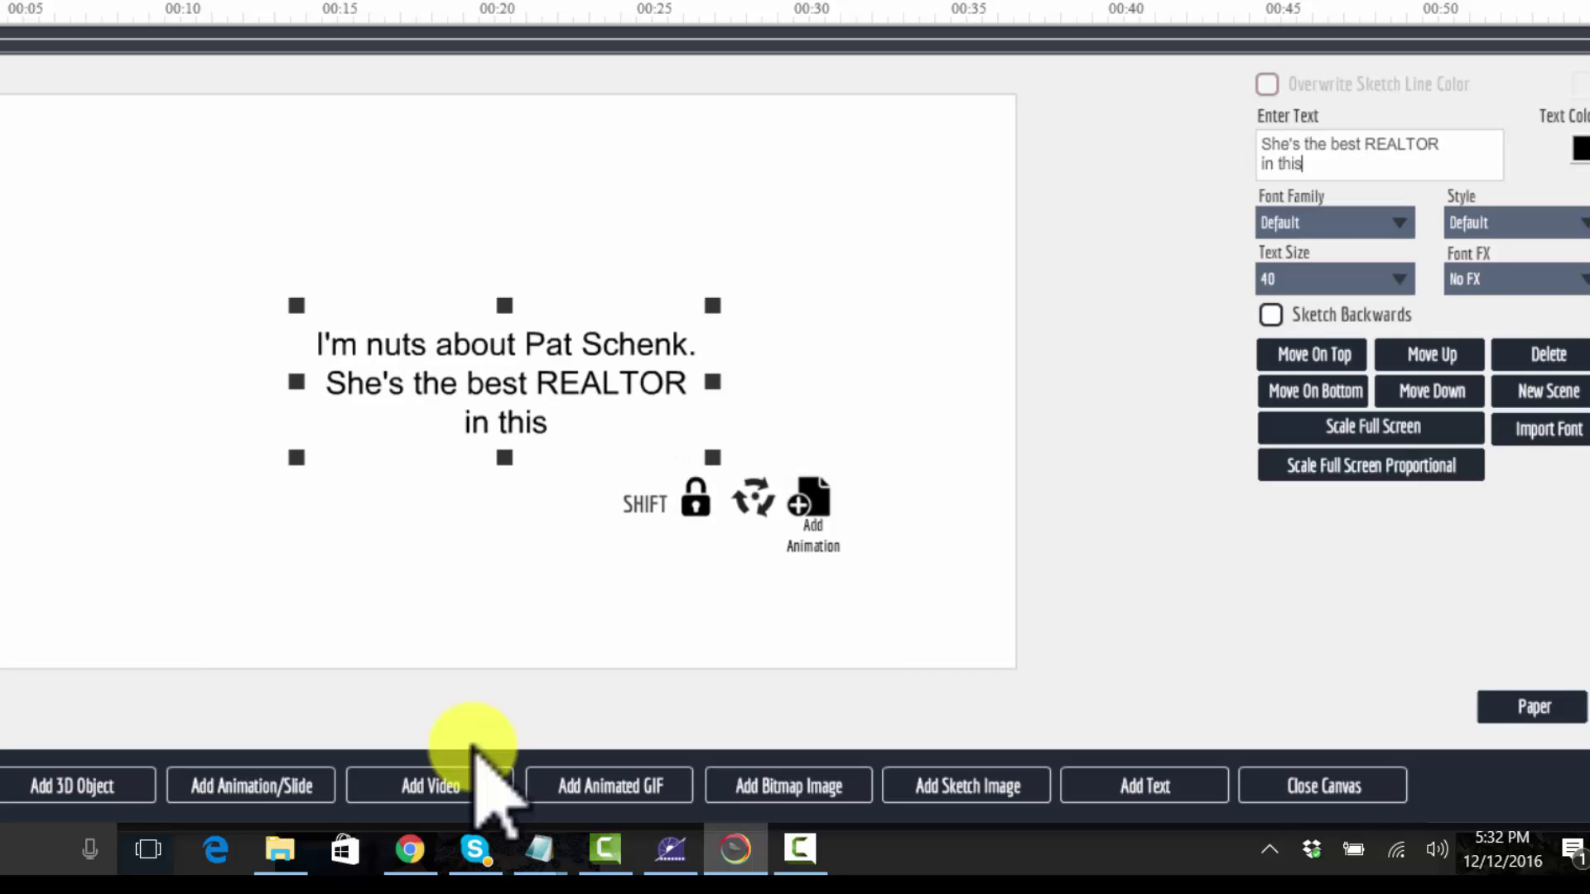
pyautogui.write(' town')
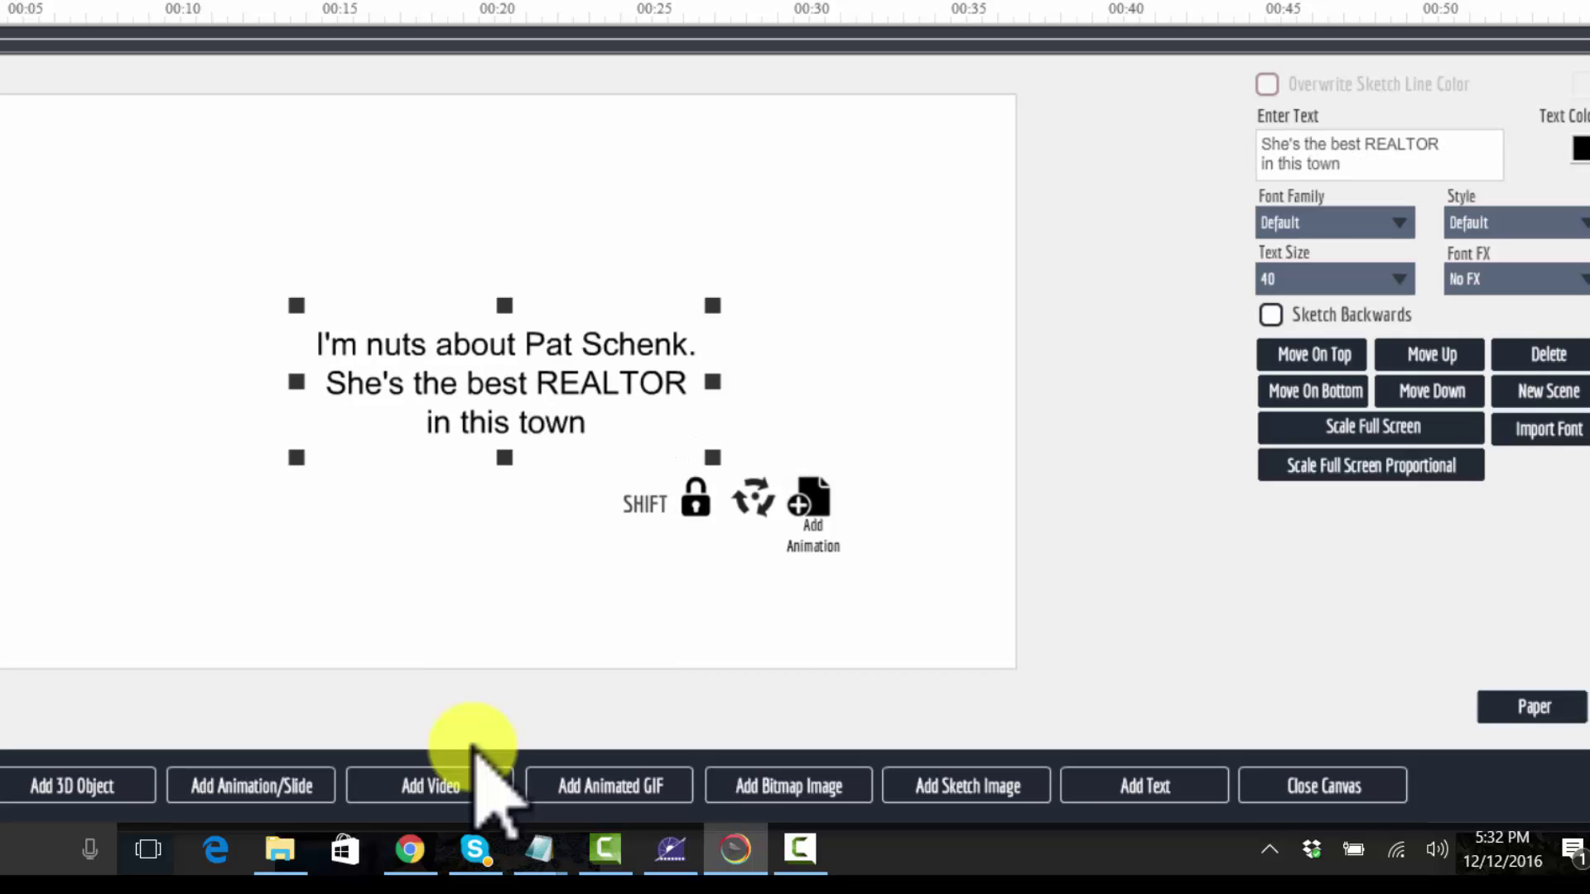
pyautogui.write('!')
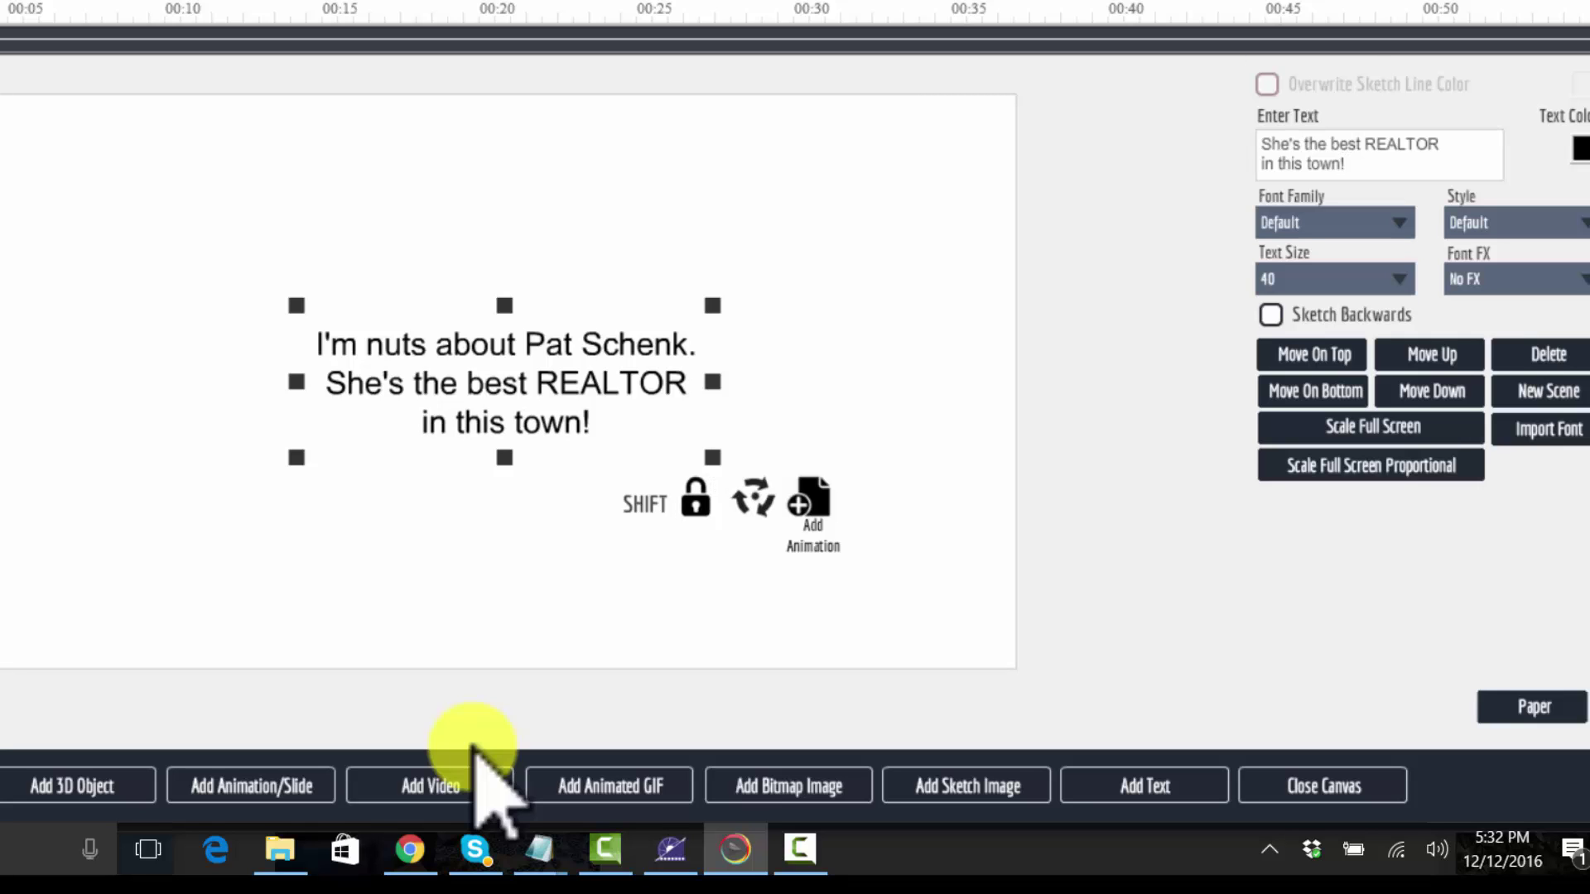
# Step: Set the caption's font family to Oswald
pyautogui.press('Tab')
pyautogui.hotkey('alt', 'Down')
pyautogui.scroll(-5, 1330, 410)
pyautogui.scroll(-8, 474, 742)
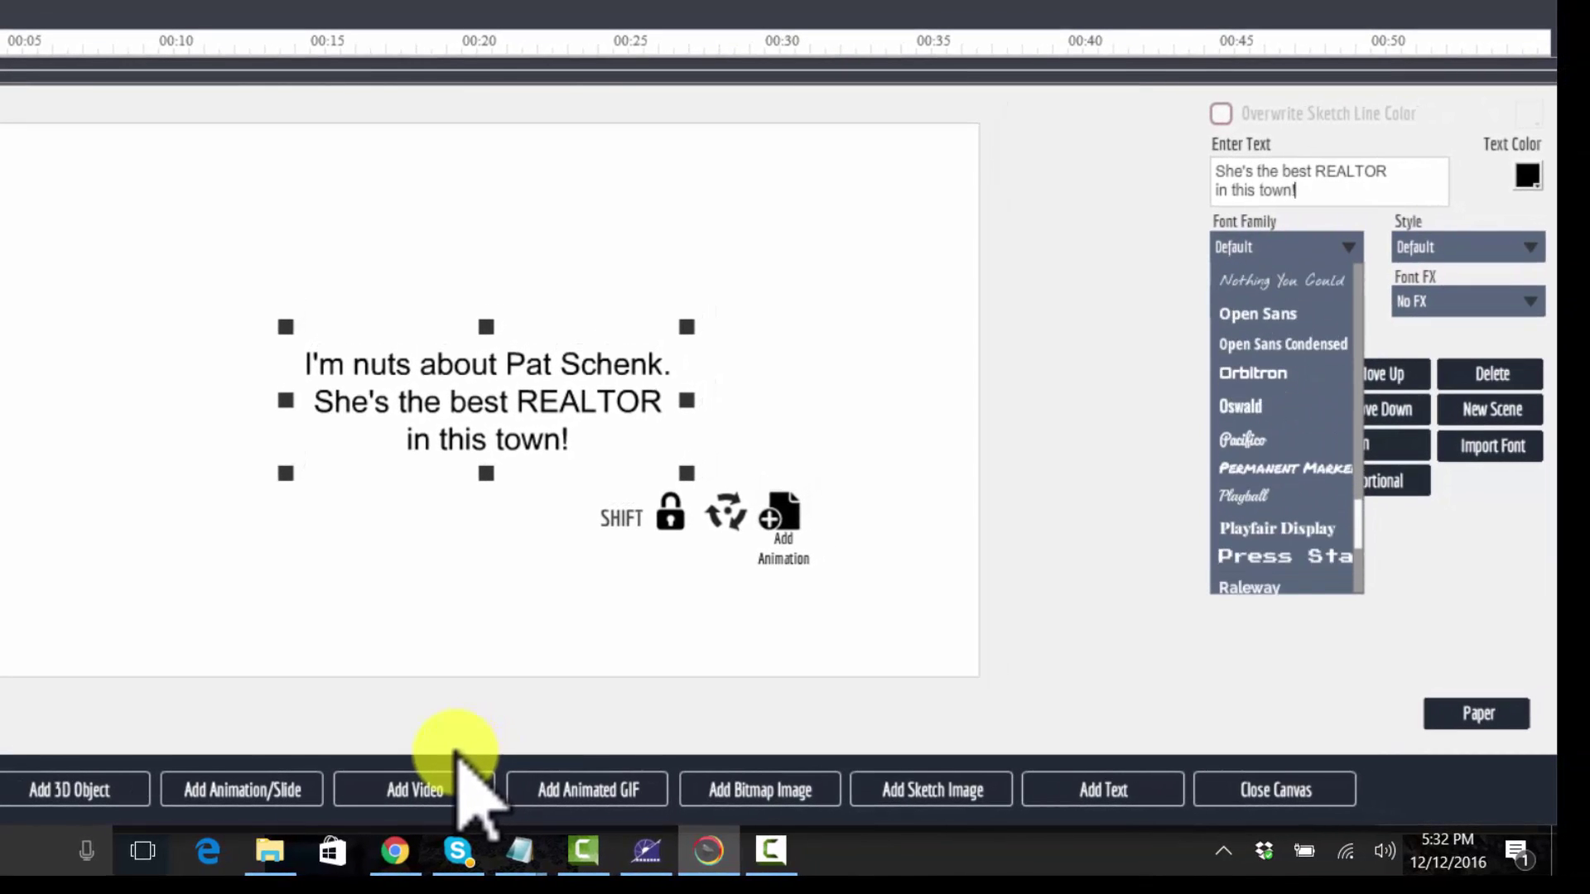
pyautogui.scroll(-5, 457, 748)
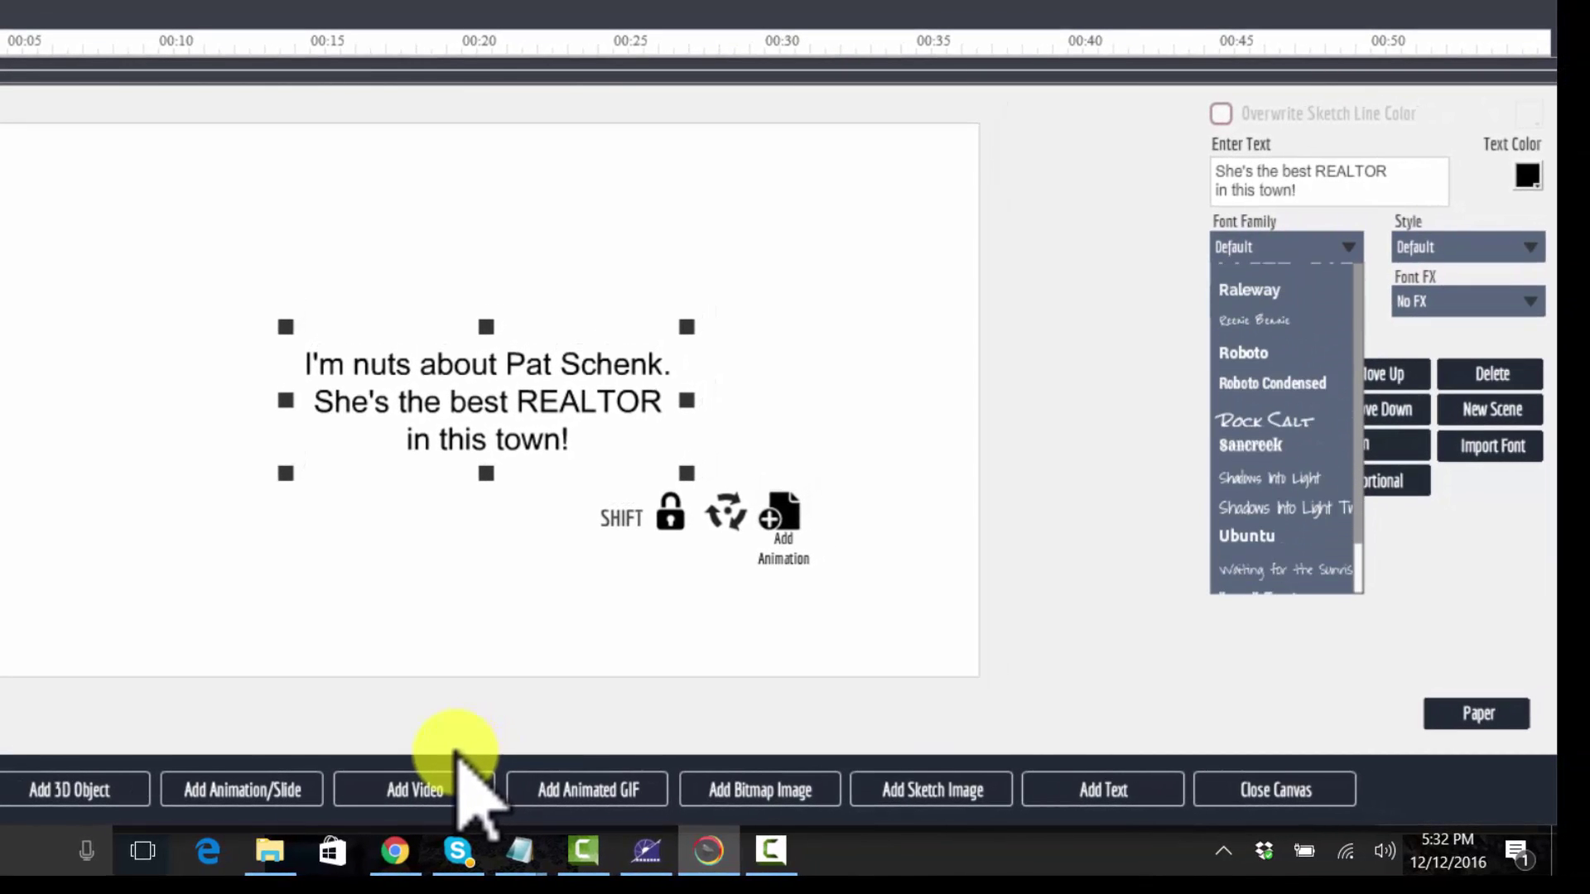
pyautogui.scroll(5, 457, 748)
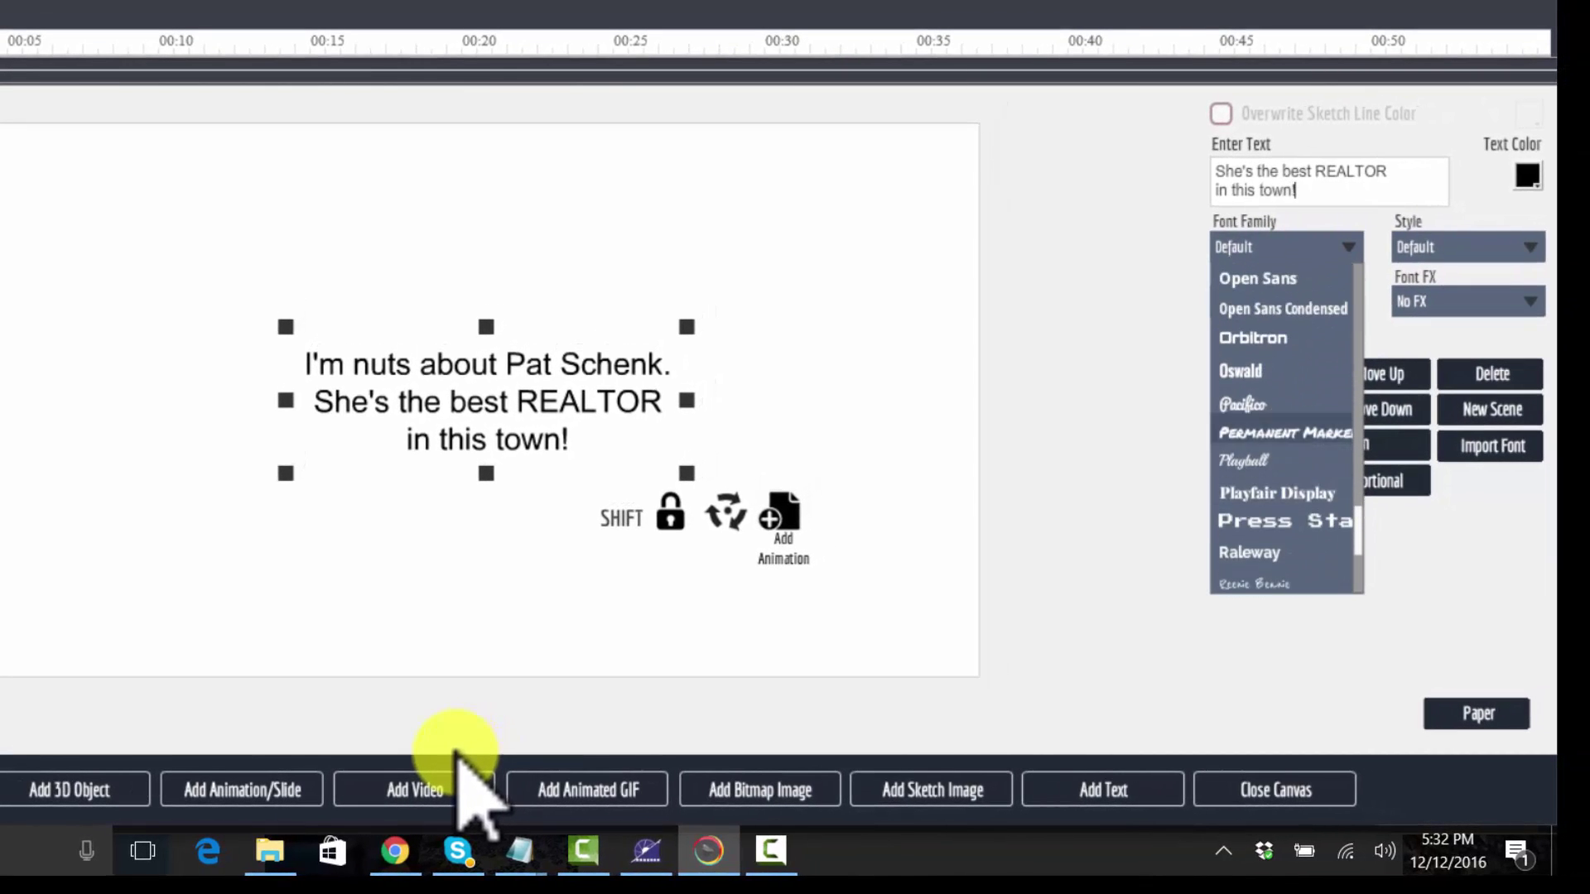
pyautogui.press('Return')
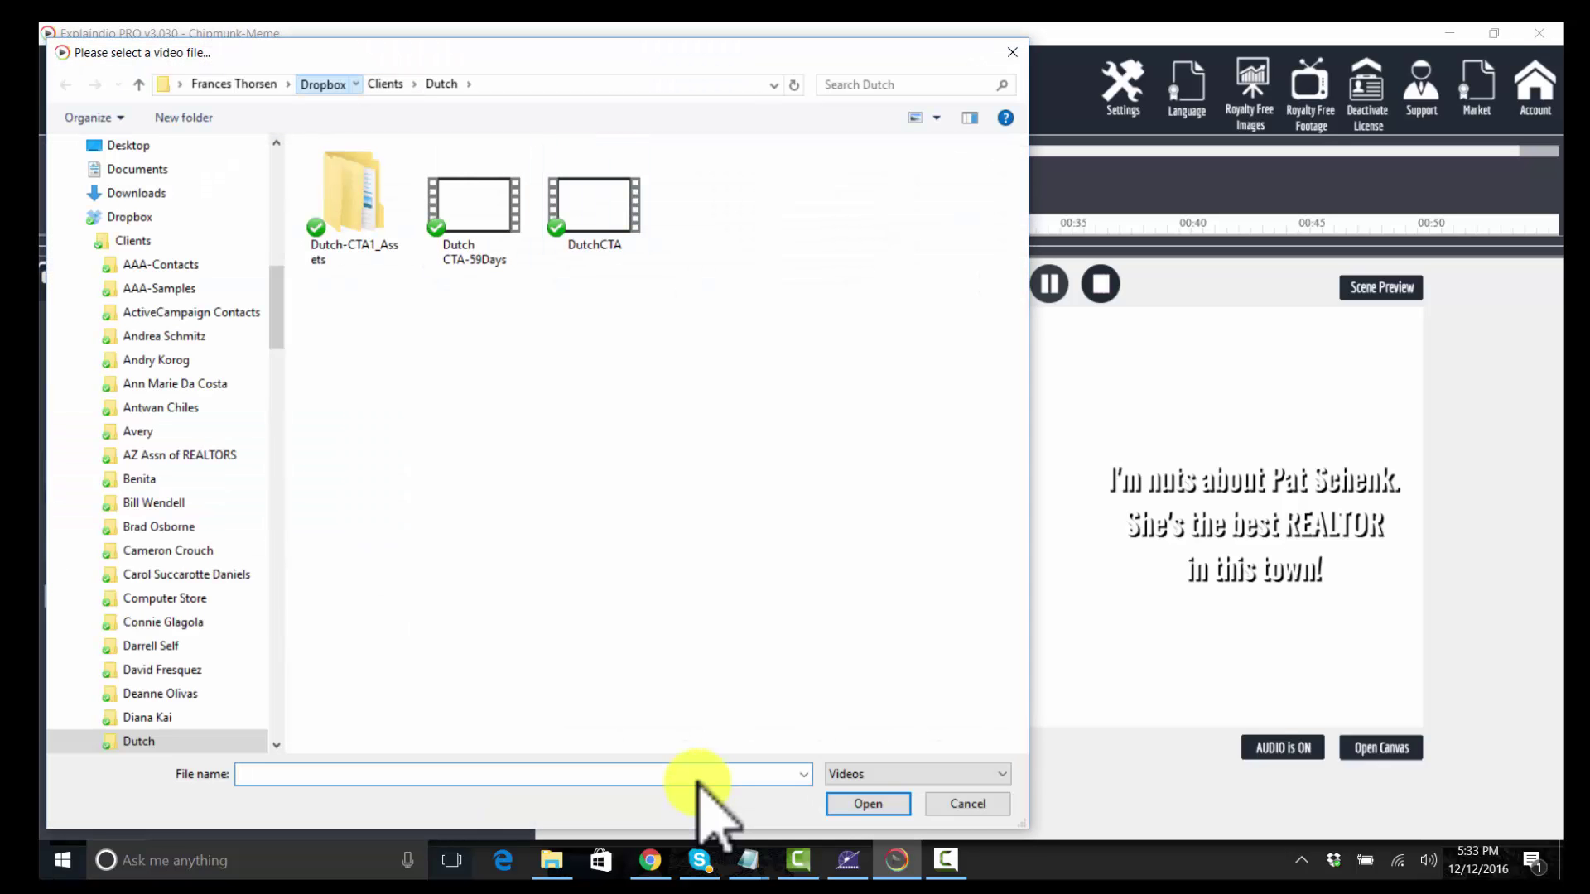
# Step: Load the squirrel video file as the scene's background
pyautogui.click(868, 803)
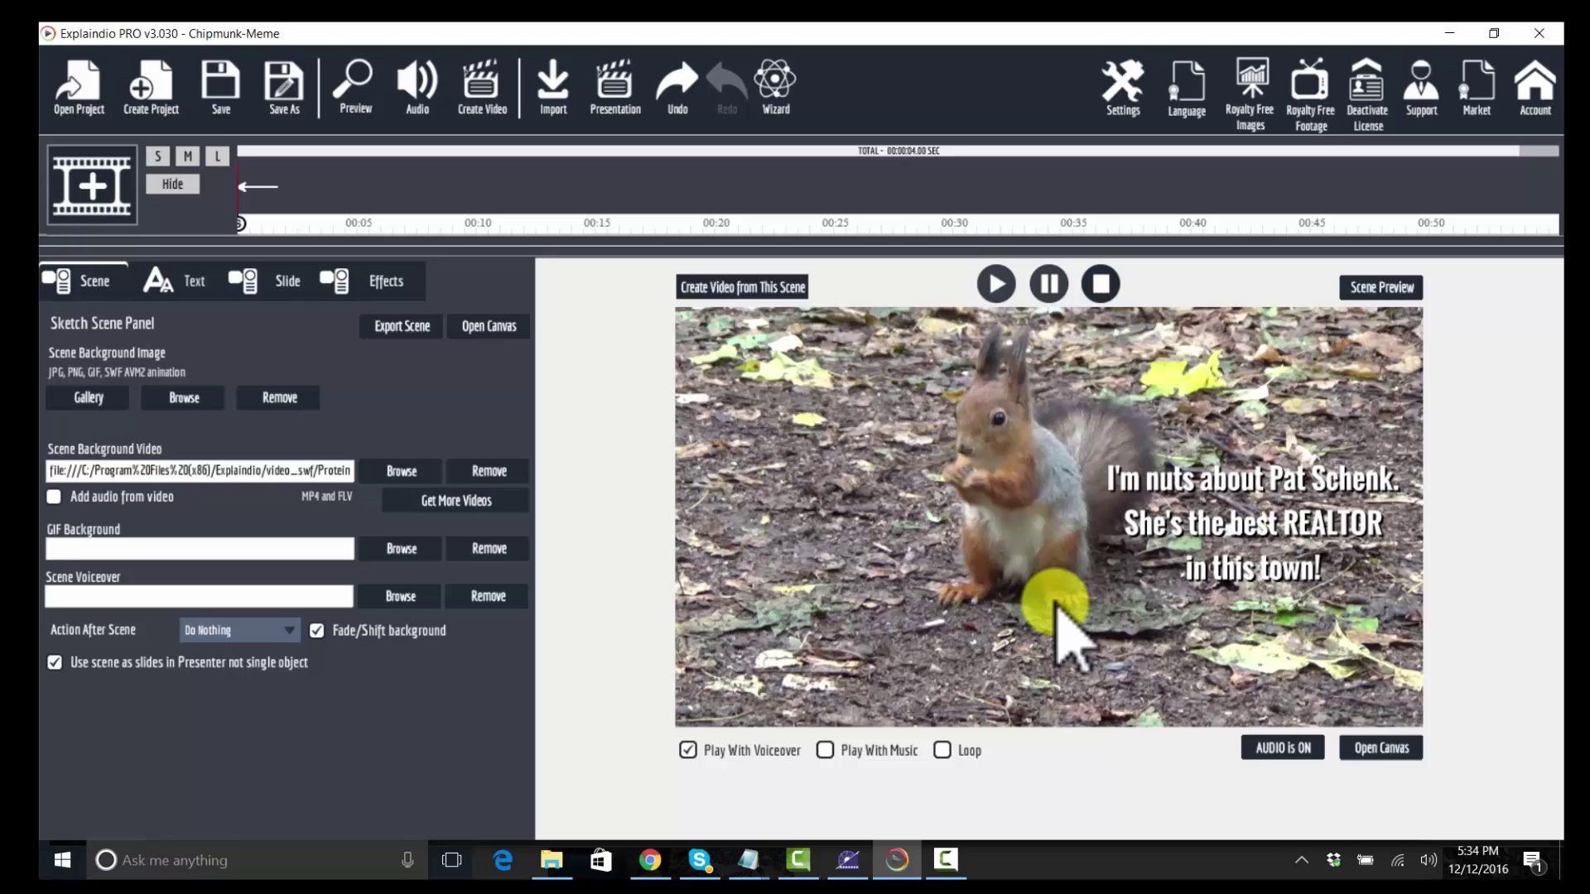
# Step: Preview the squirrel scene, then expand the timeline to show its tracks
pyautogui.click(1056, 605)
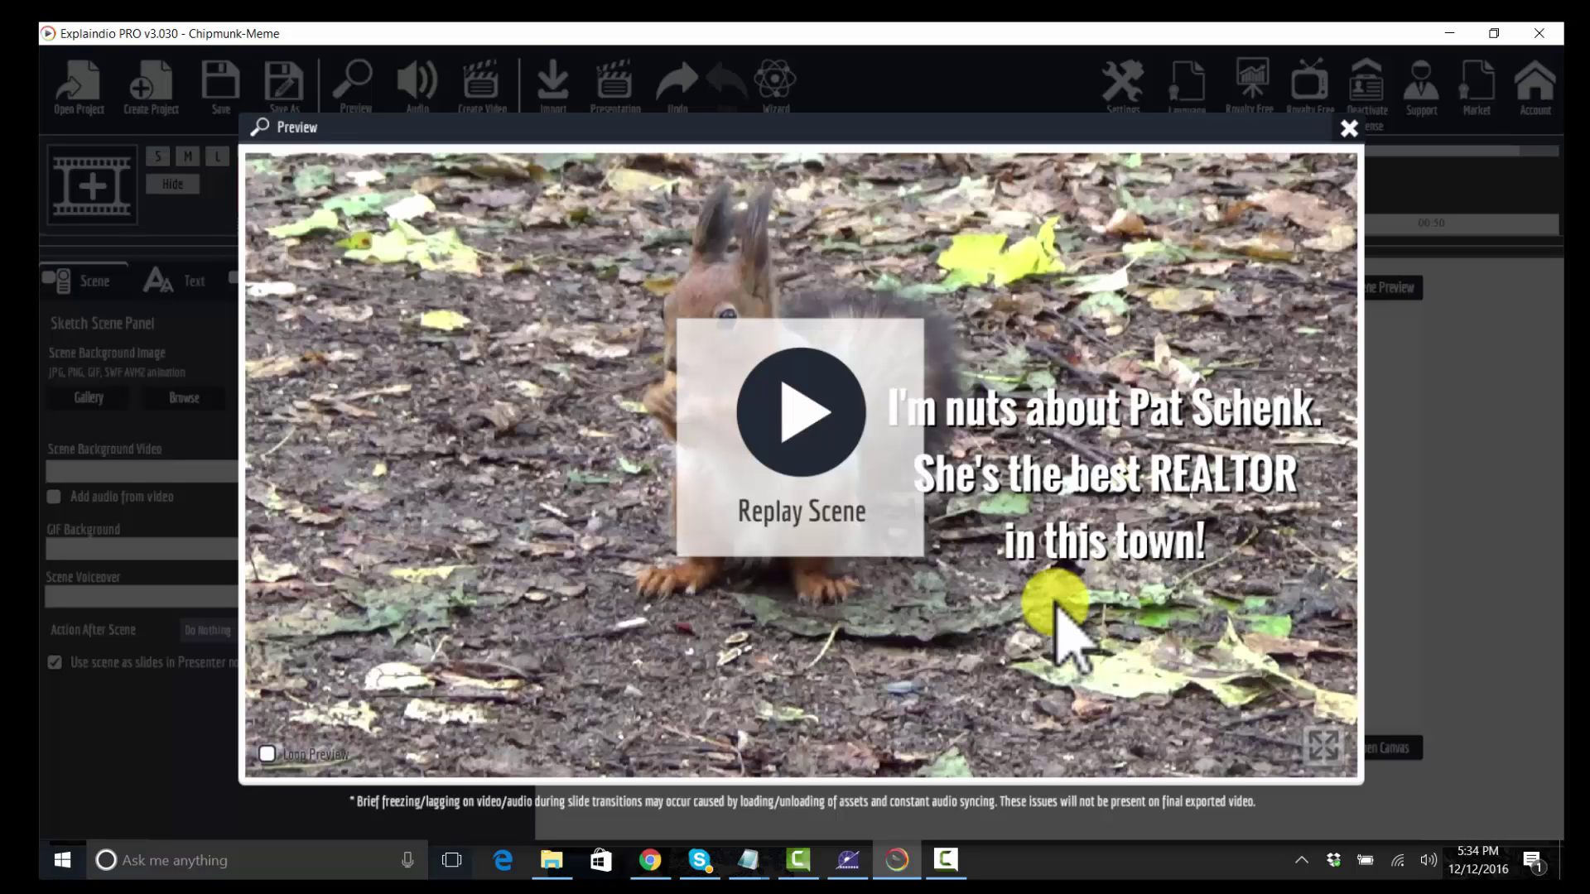
pyautogui.click(1055, 605)
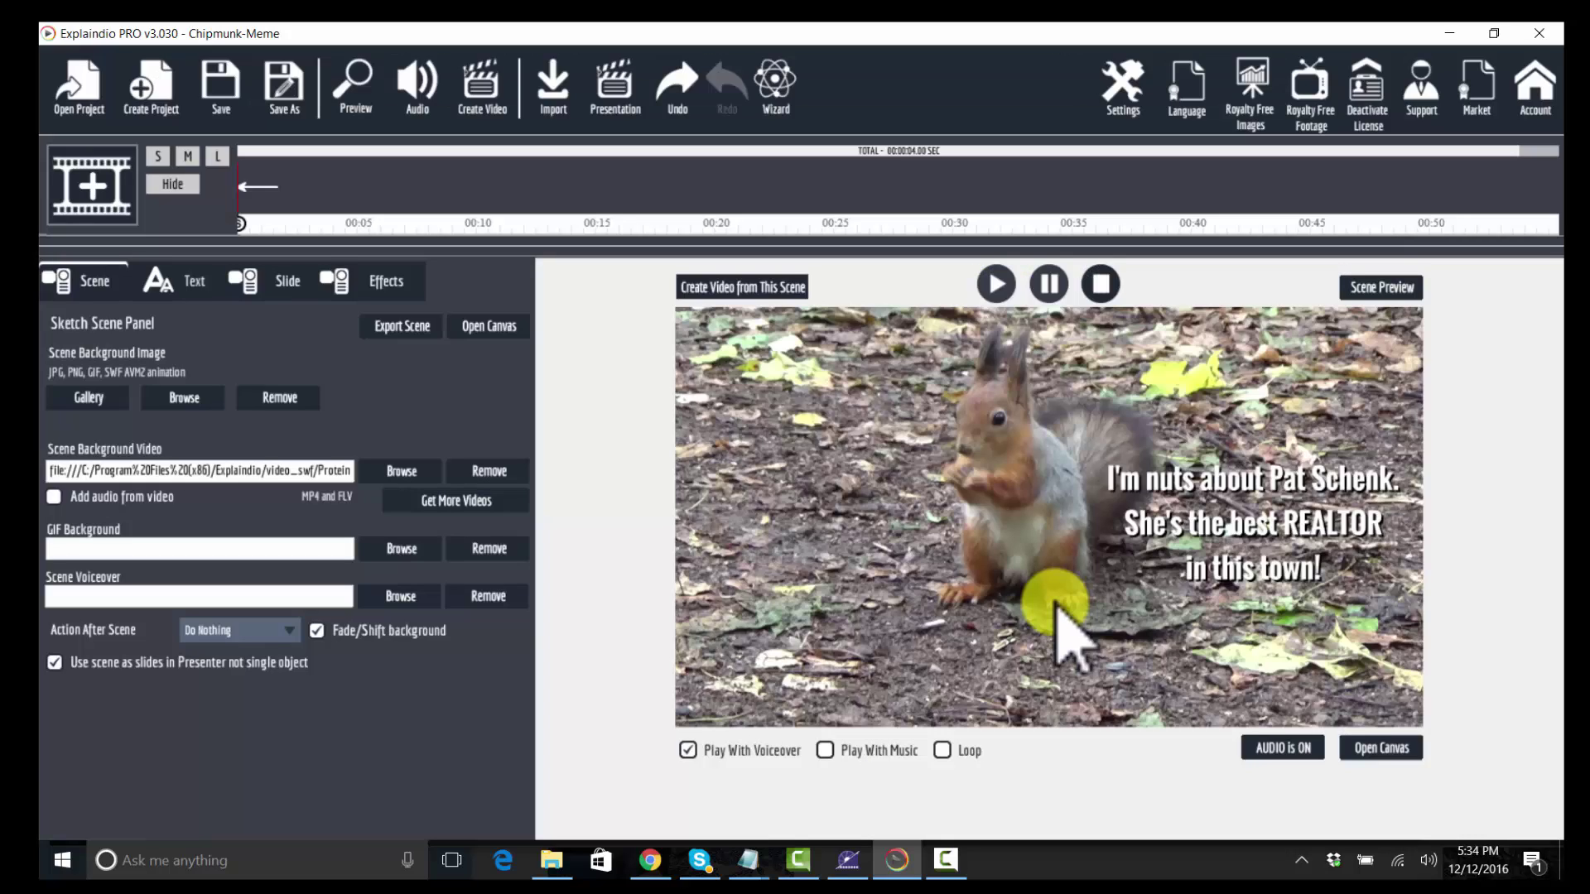
pyautogui.click(1055, 604)
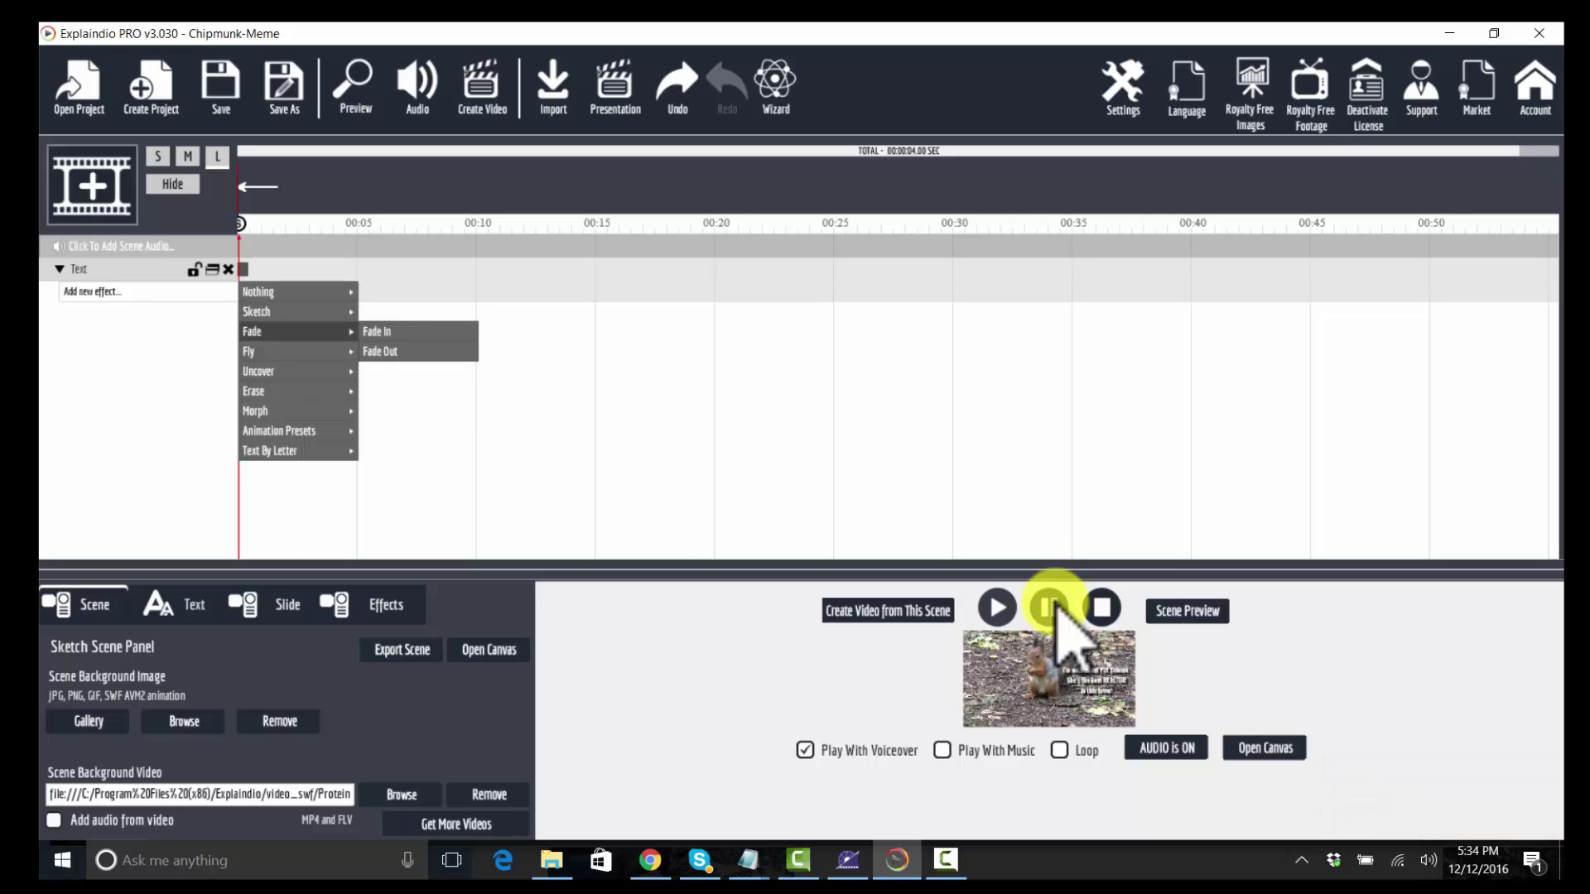
# Step: Fade in the caption and extend its pause to 447 frames, making a 21.79-second scene
pyautogui.press('Right')
pyautogui.press('Return')
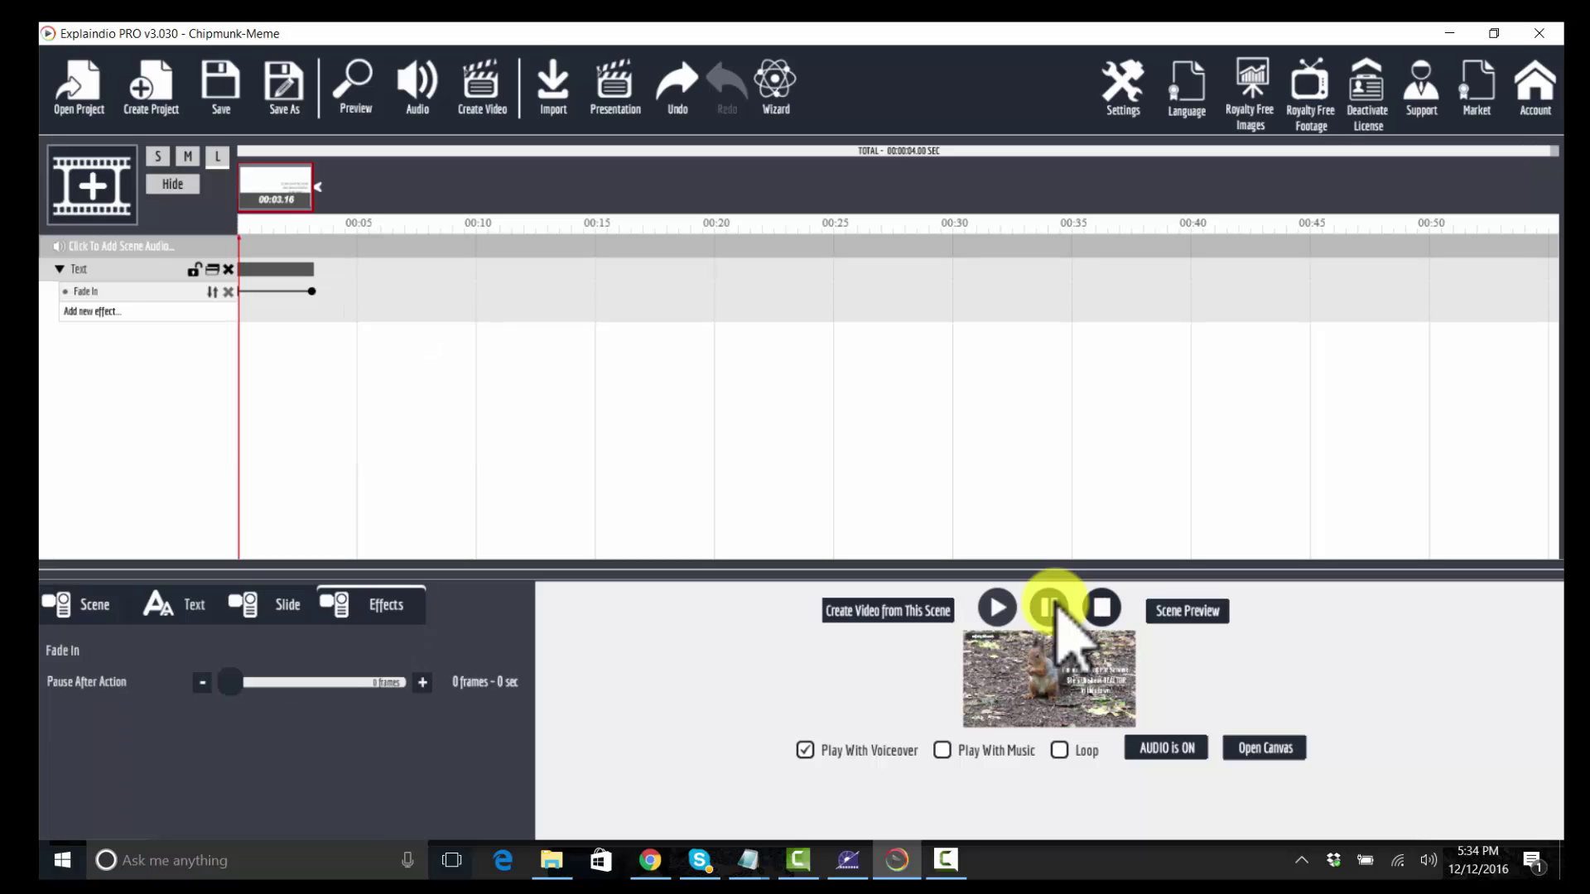
pyautogui.press('Right')
pyautogui.press('Right')
pyautogui.press('Right')
pyautogui.press('Right')
pyautogui.press('Right')
pyautogui.press('Right')
pyautogui.press('Right')
pyautogui.press('Right')
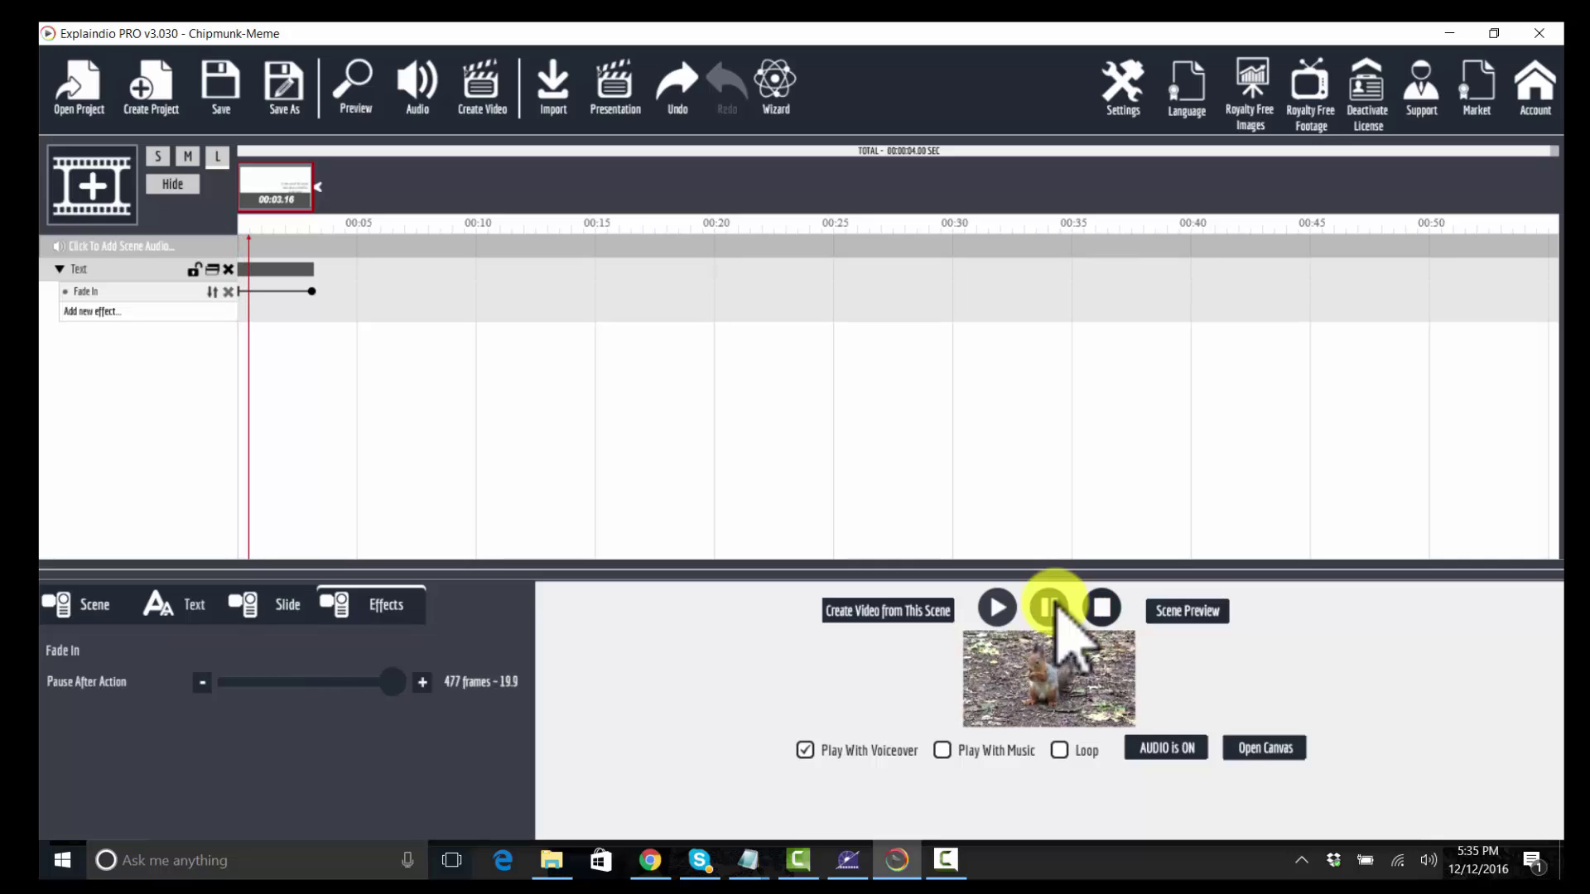
pyautogui.press('Left')
pyautogui.press('Left')
pyautogui.press('Left')
pyautogui.press('Left')
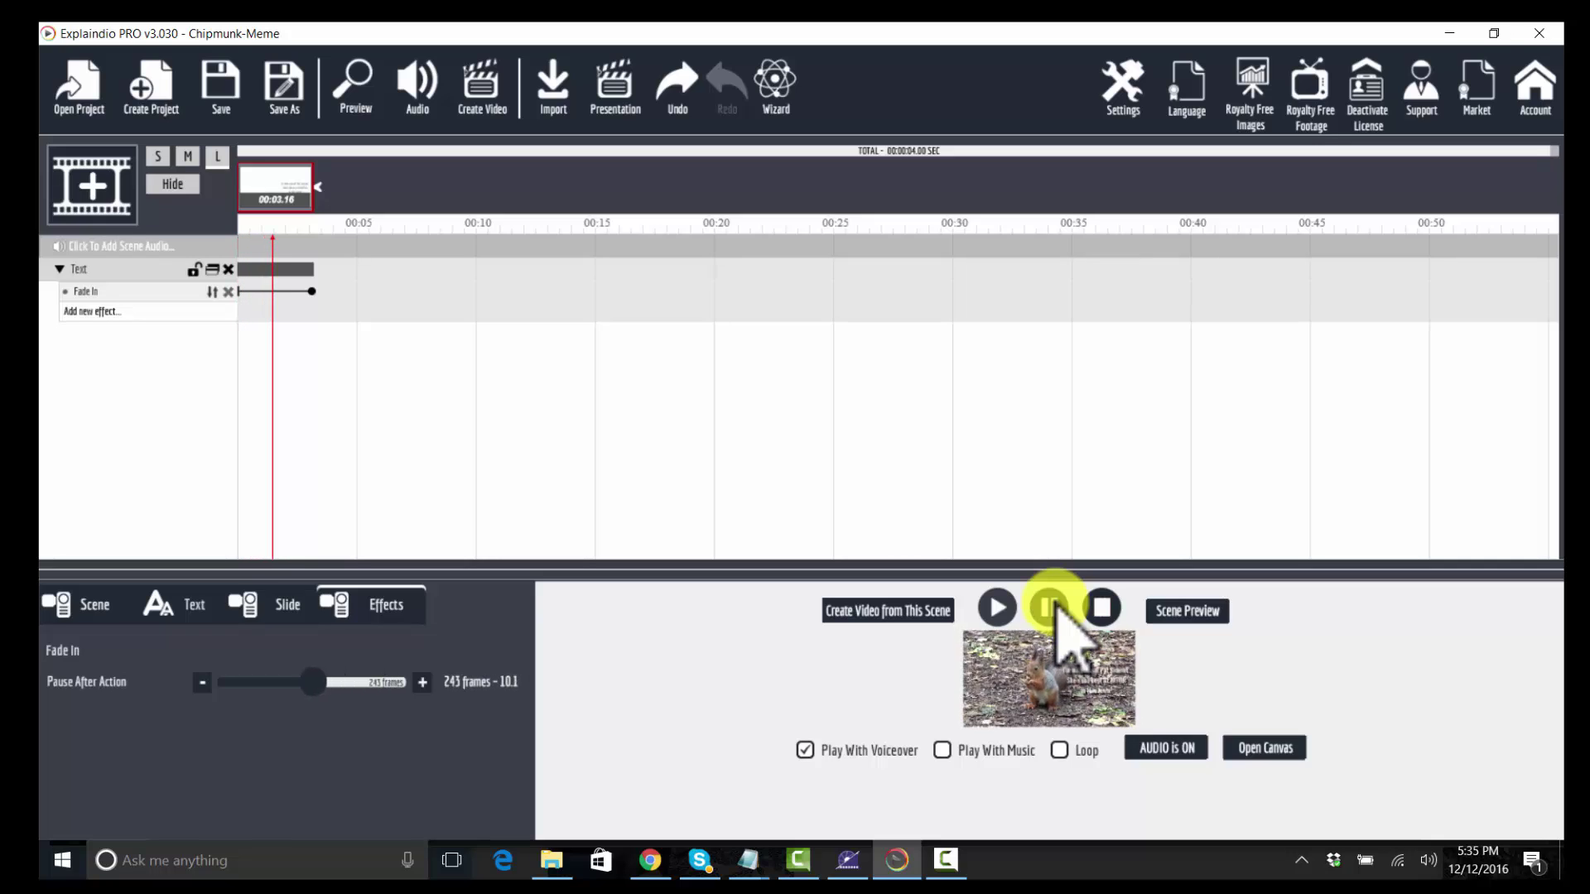
pyautogui.press('Right')
pyautogui.press('Right')
pyautogui.press('Right')
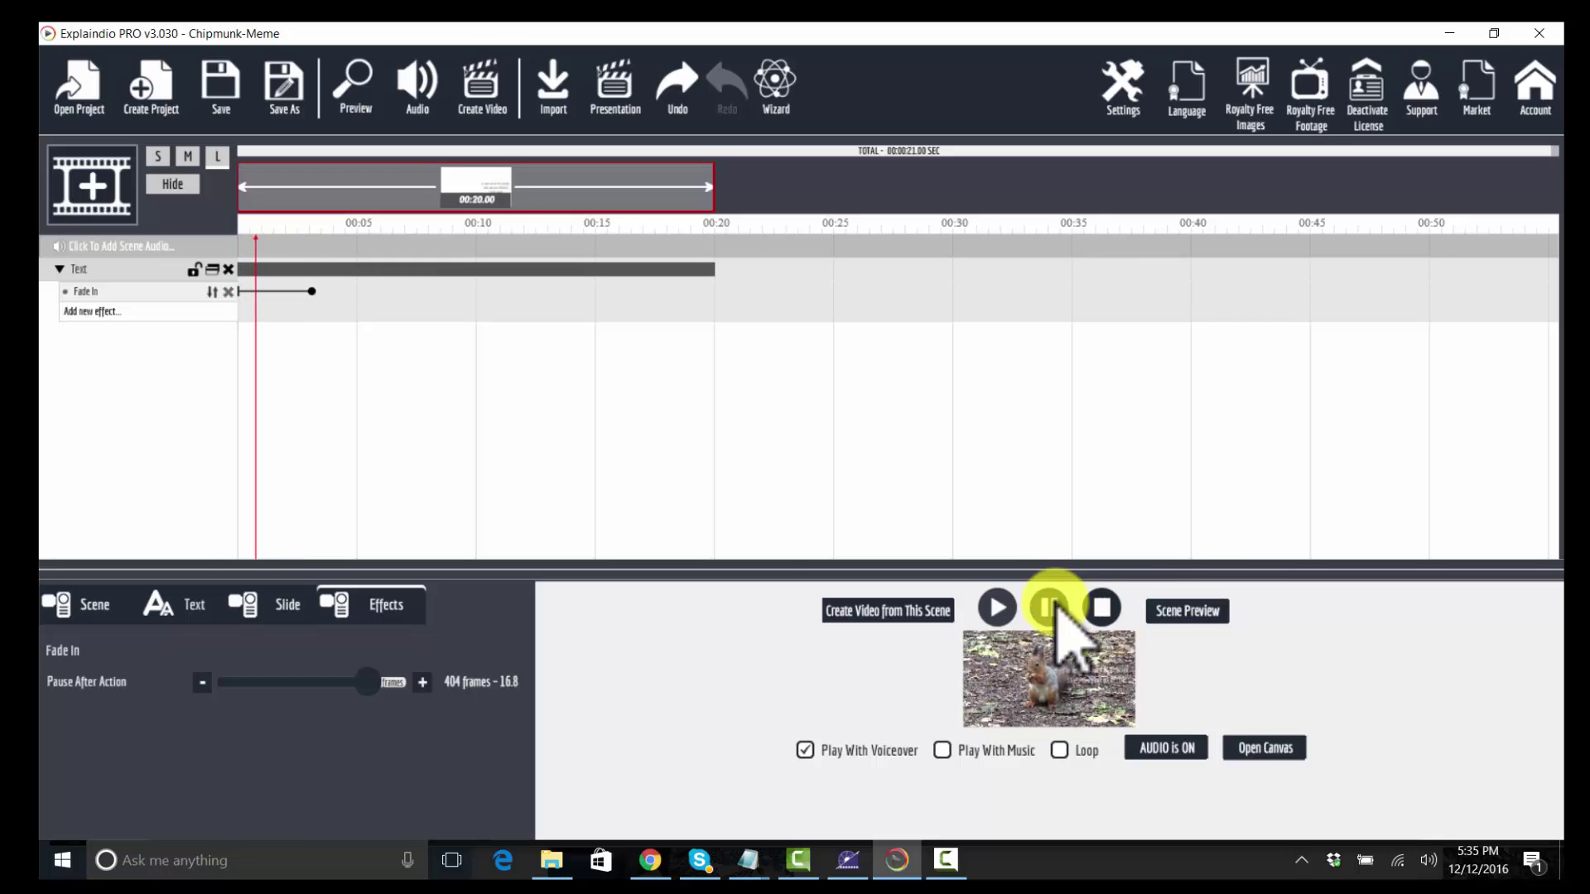
pyautogui.press('Right')
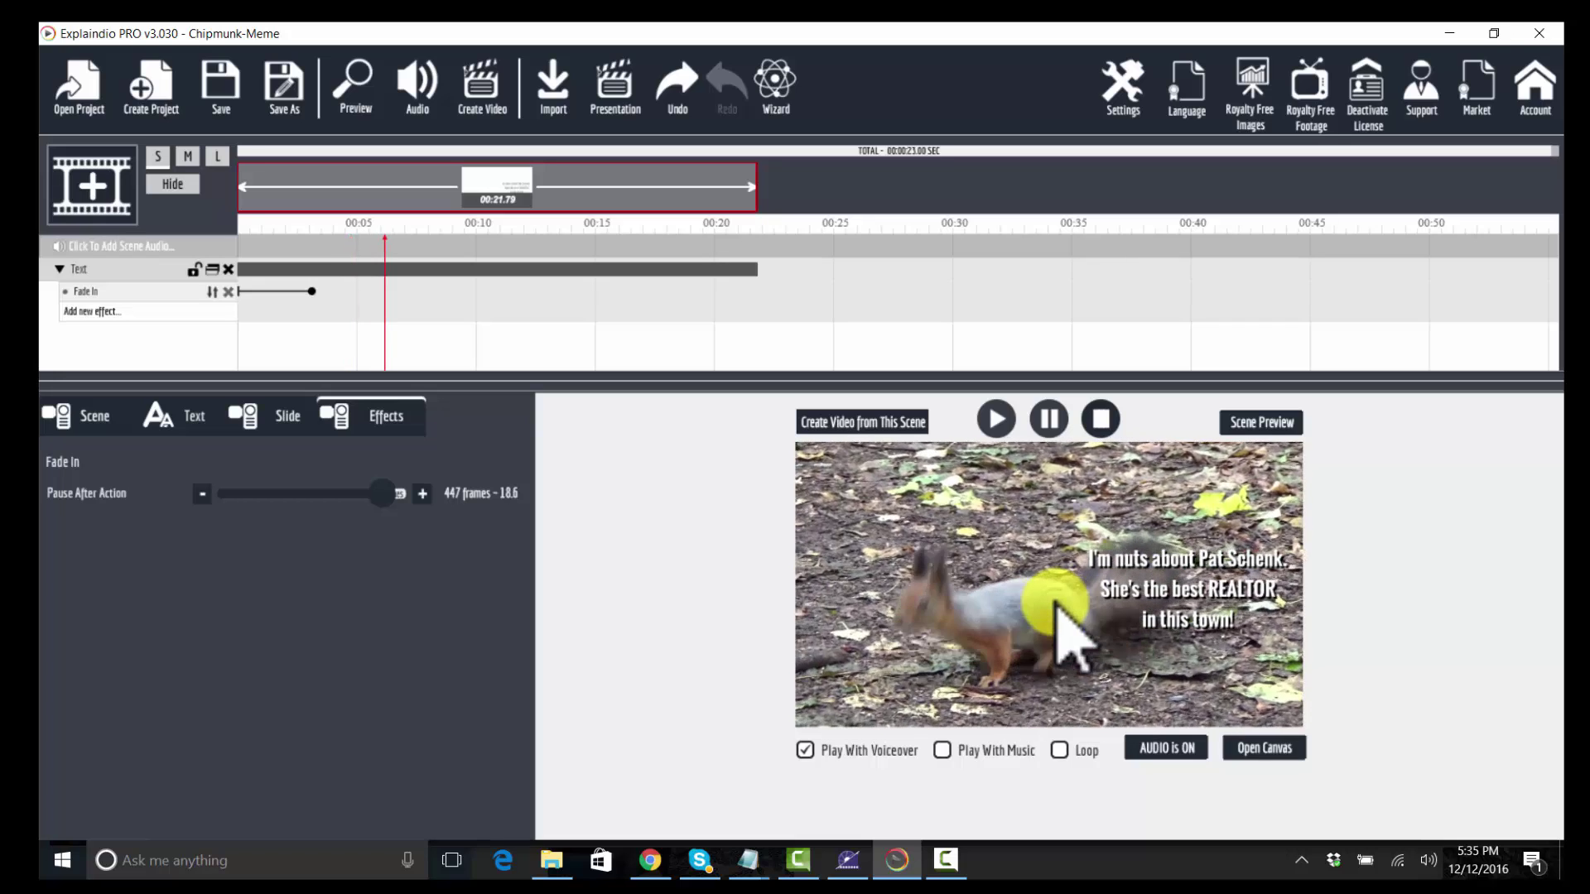
pyautogui.hotkey('ctrl', 'e')
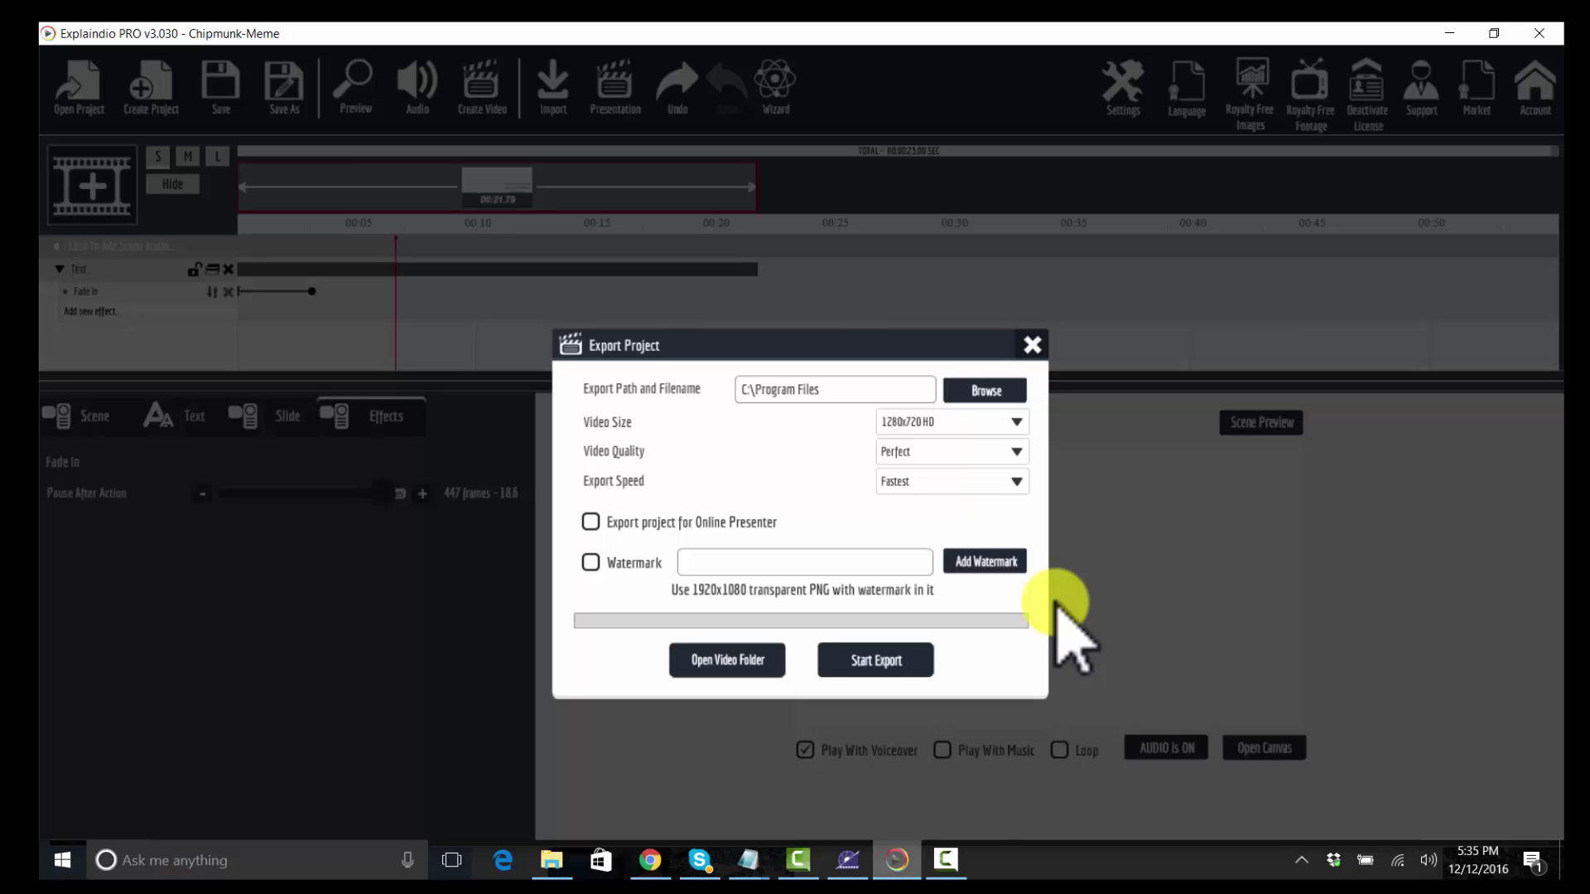
# Step: Export the video at 1920x1080 HD to Desktop\10-memes\meme as Chipmunk-Meme
pyautogui.press('Return')
pyautogui.hotkey('alt', 'Down')
pyautogui.press('Down')
pyautogui.press('Return')
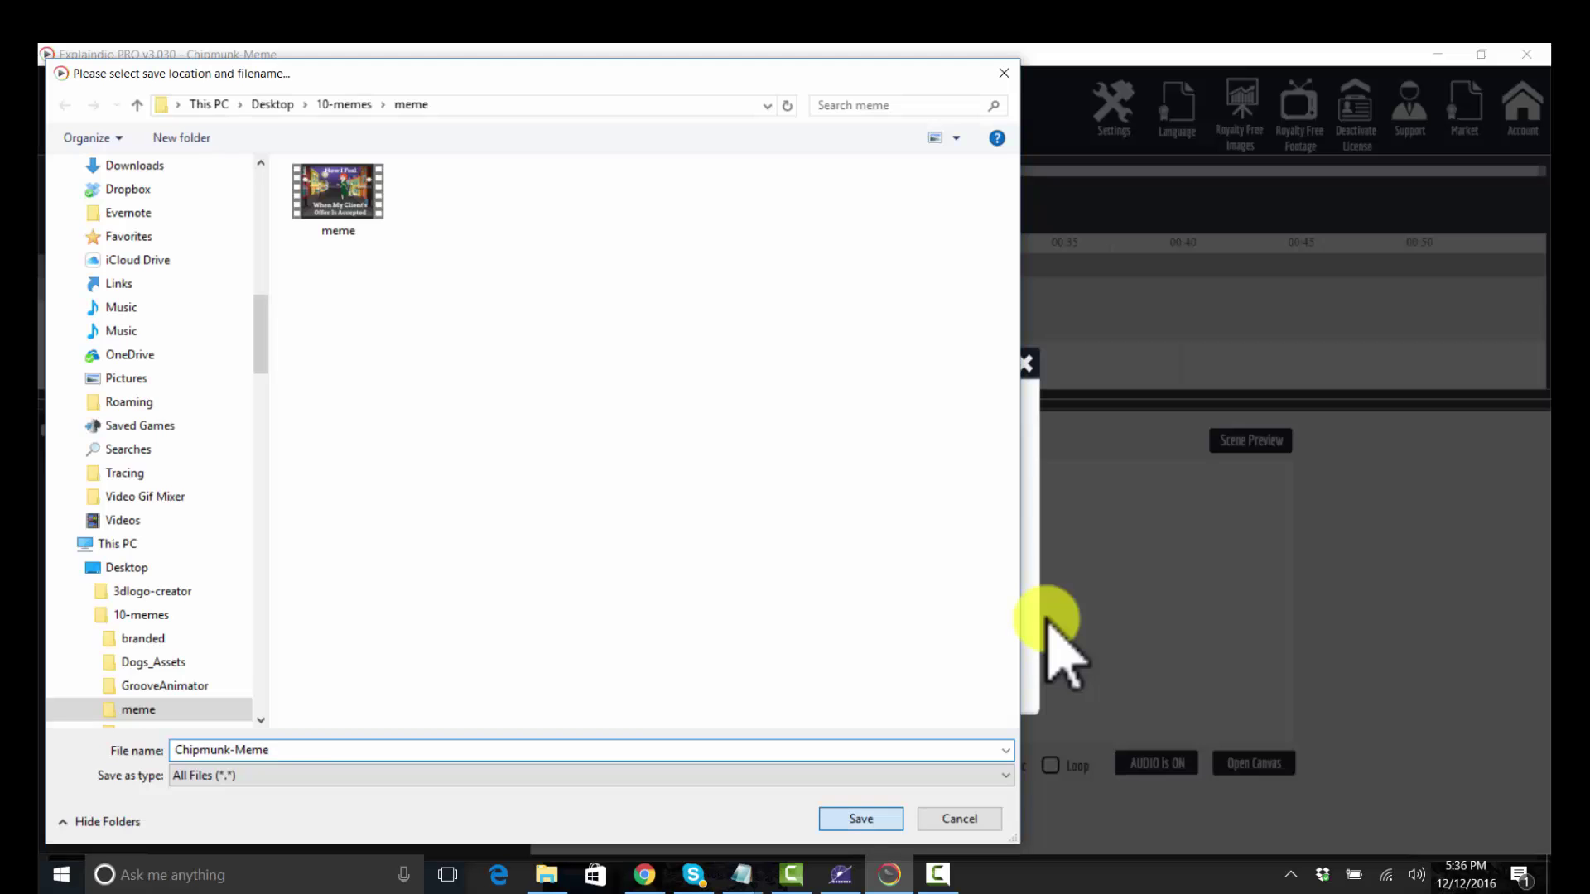
pyautogui.press('Return')
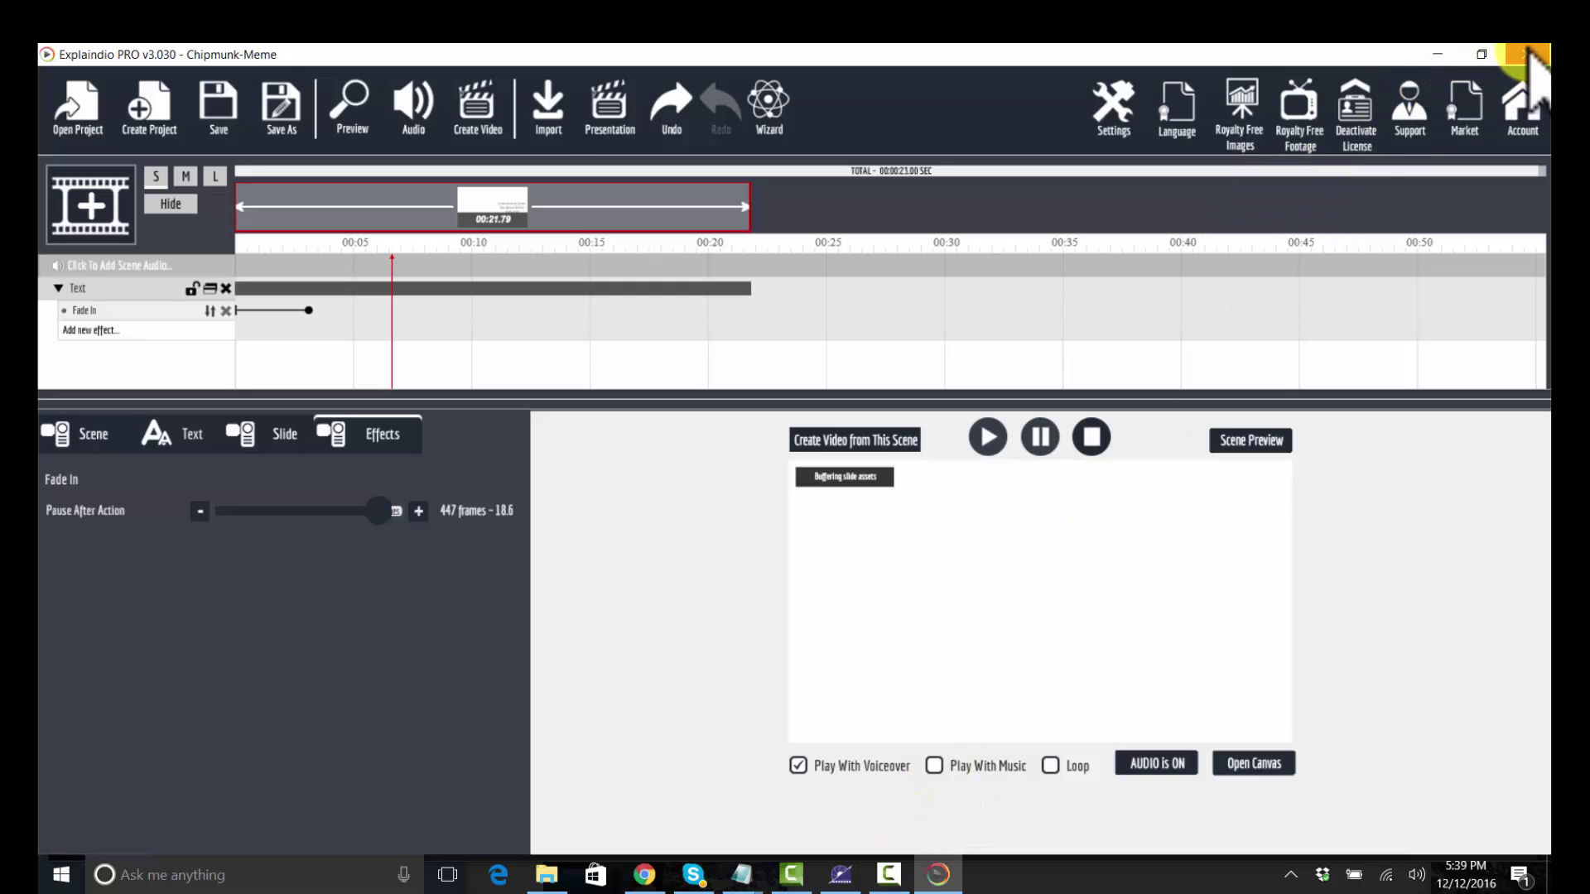
# Step: Close the project, saving it along with an explaindio_zip archive copy
pyautogui.click(1526, 54)
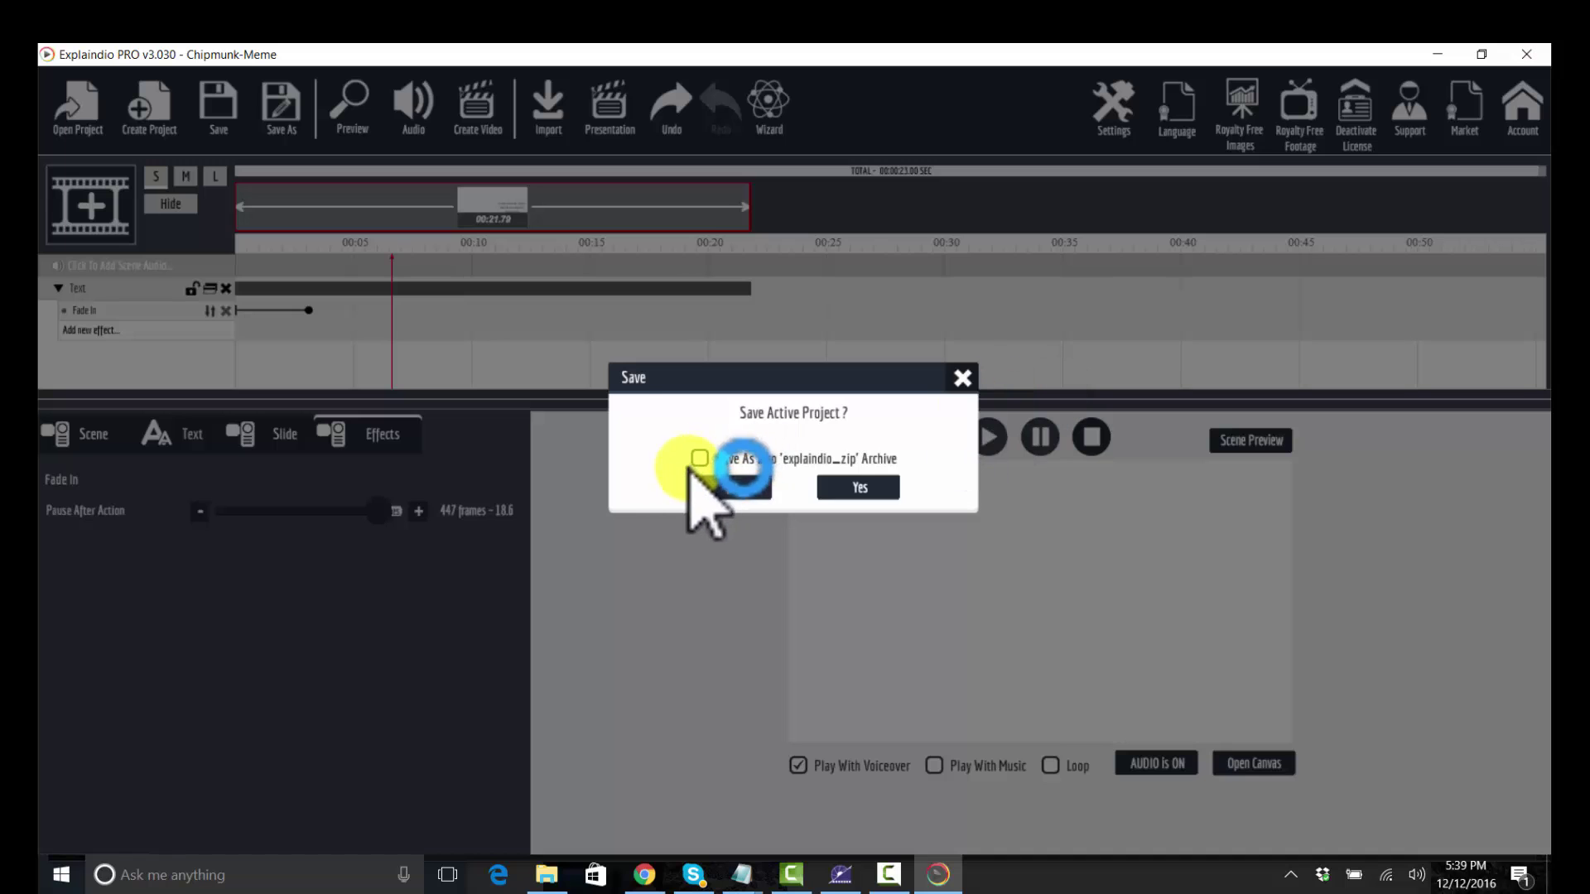
pyautogui.click(699, 460)
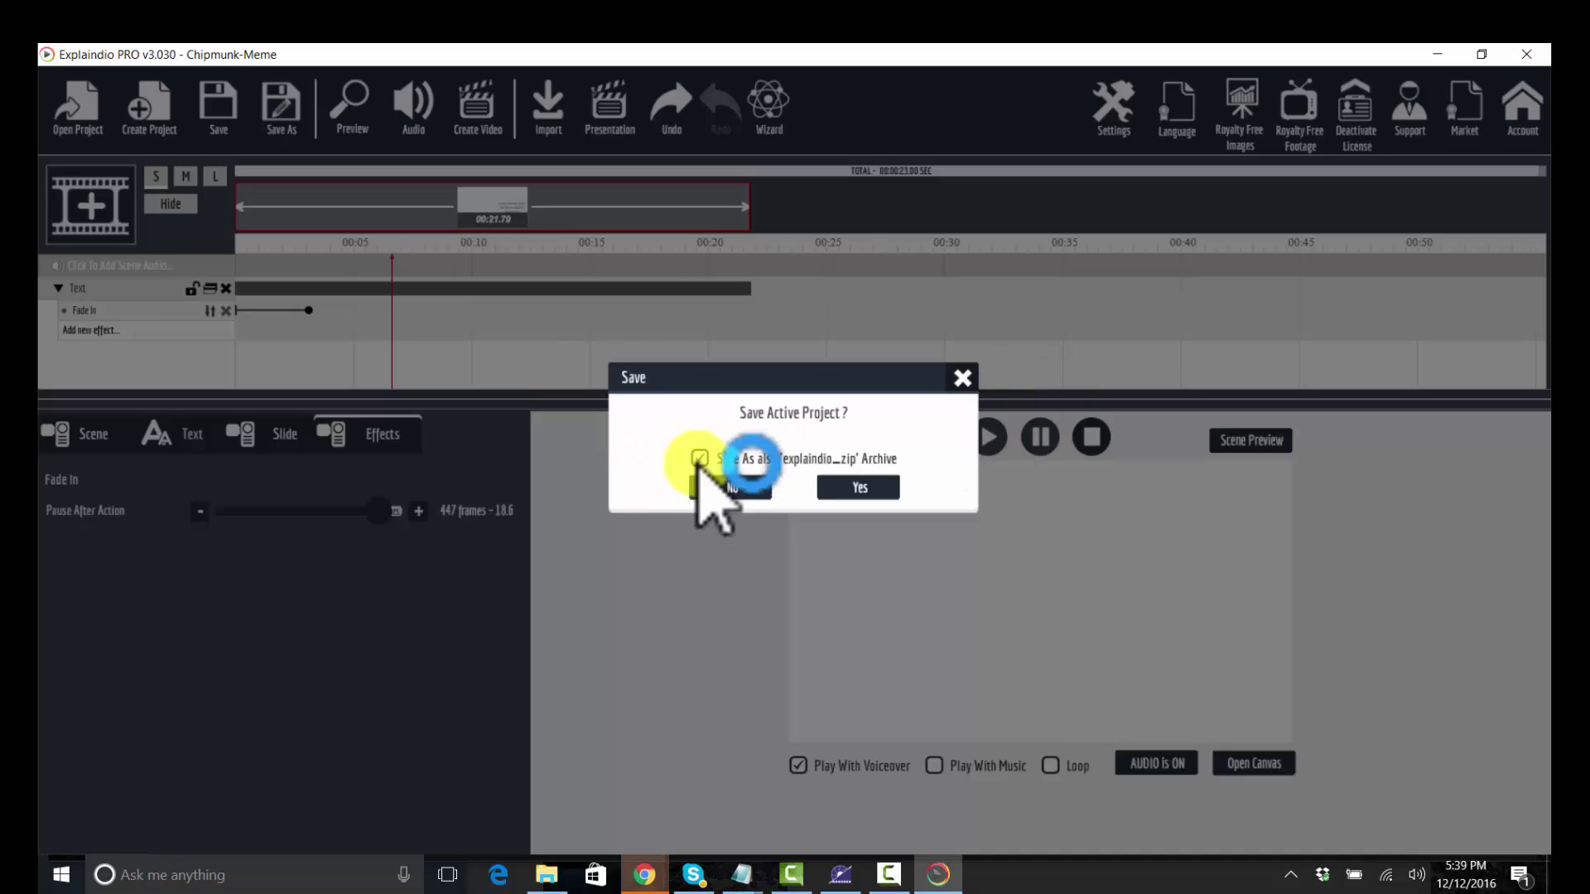
pyautogui.click(858, 488)
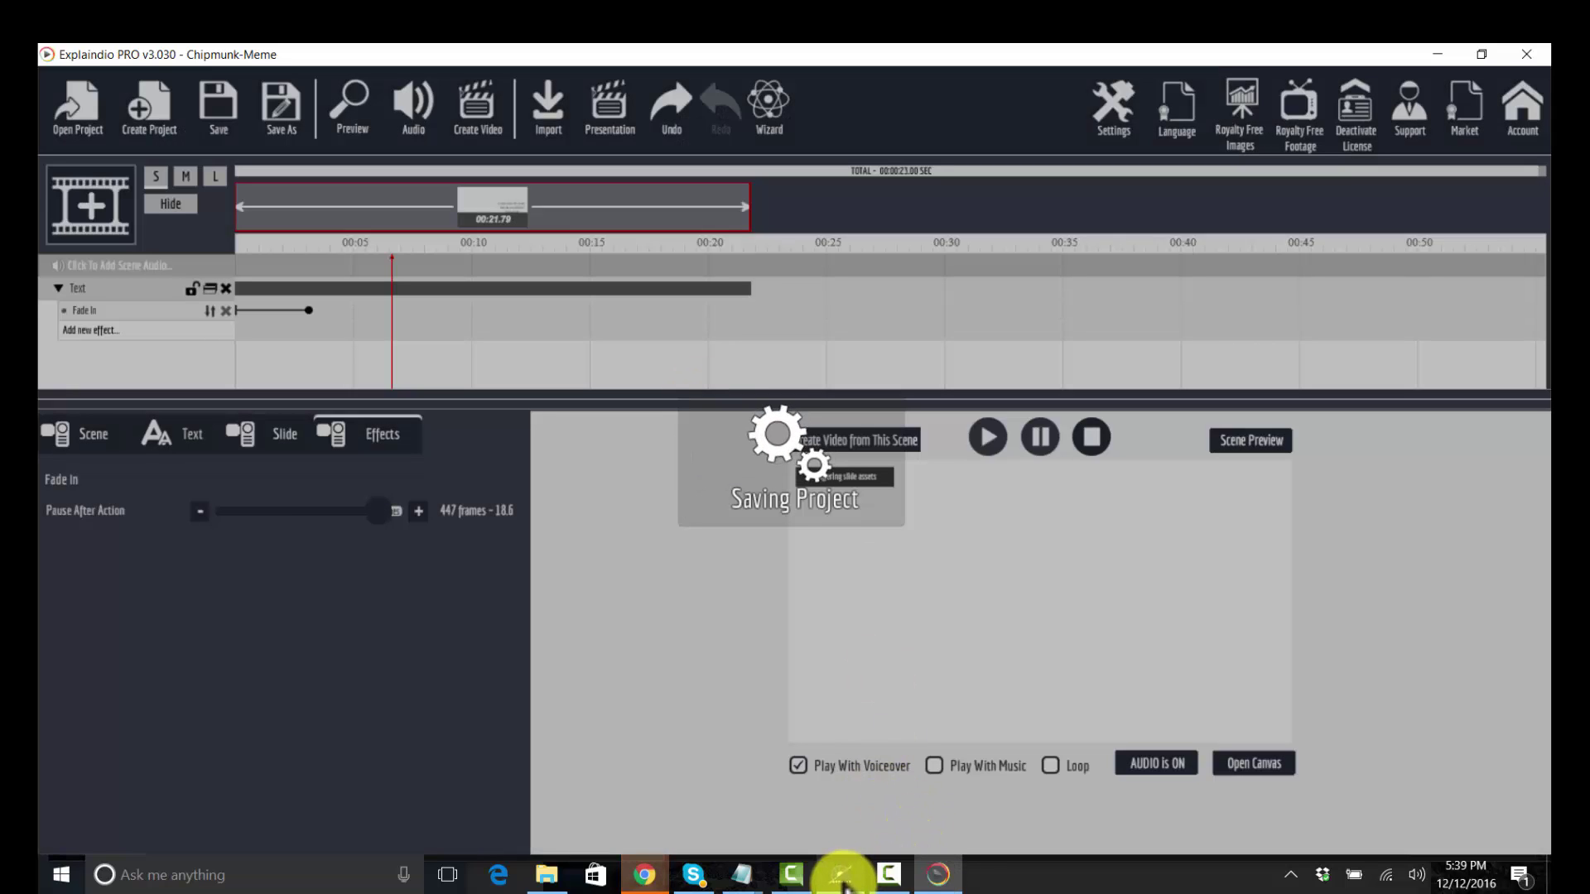
pyautogui.click(889, 876)
pyautogui.moveTo(826, 861)
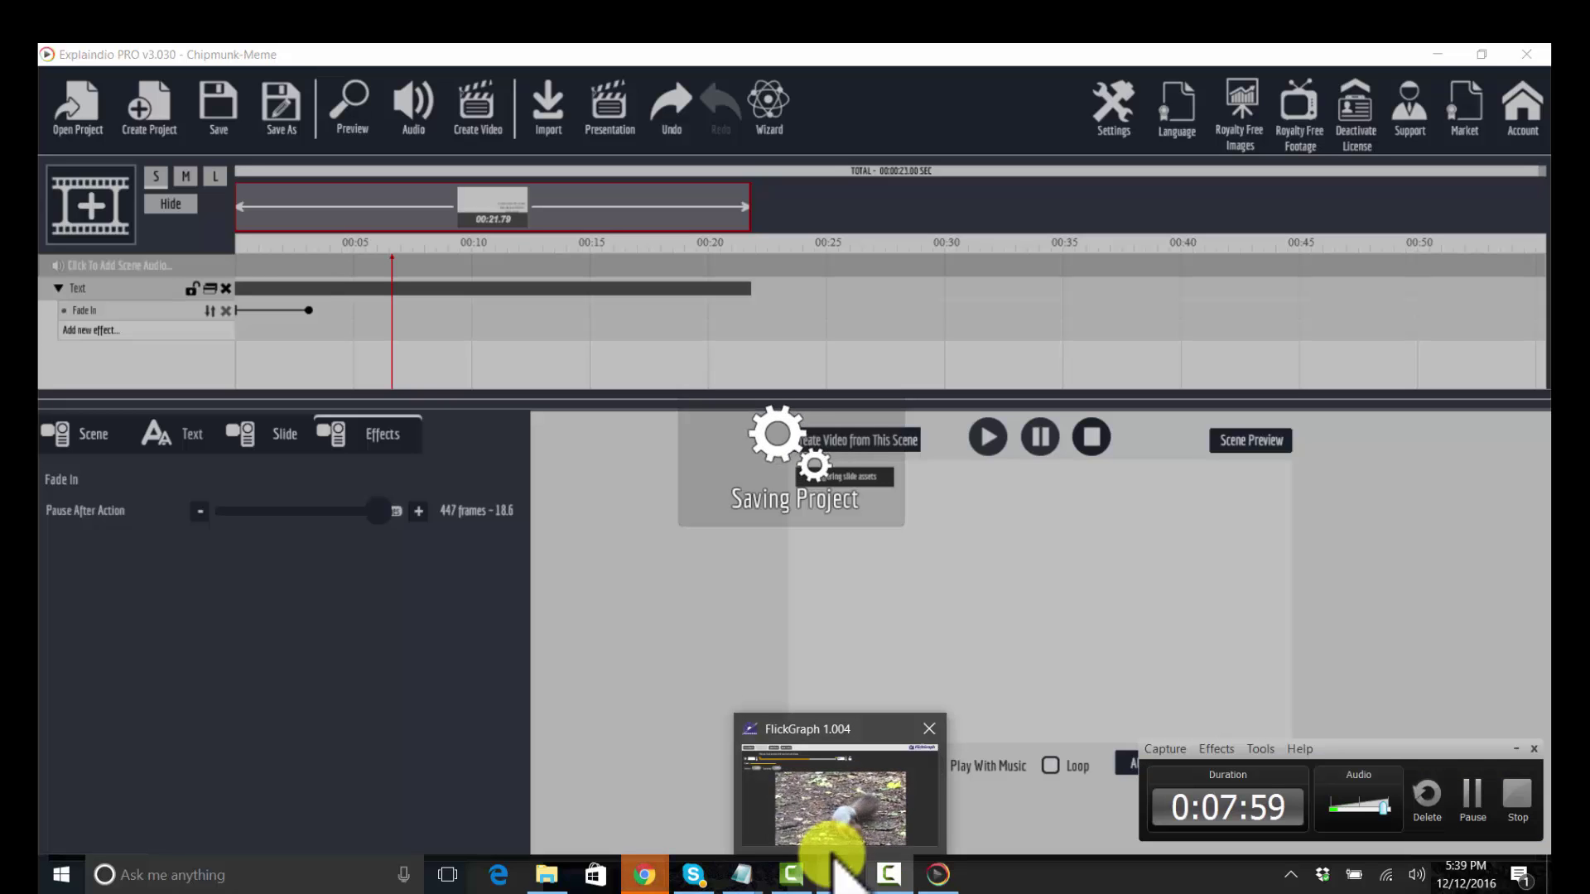
# Step: Bring FlickGraph forward and load the exported 188-frame Chipmunk-Meme video
pyautogui.click(832, 859)
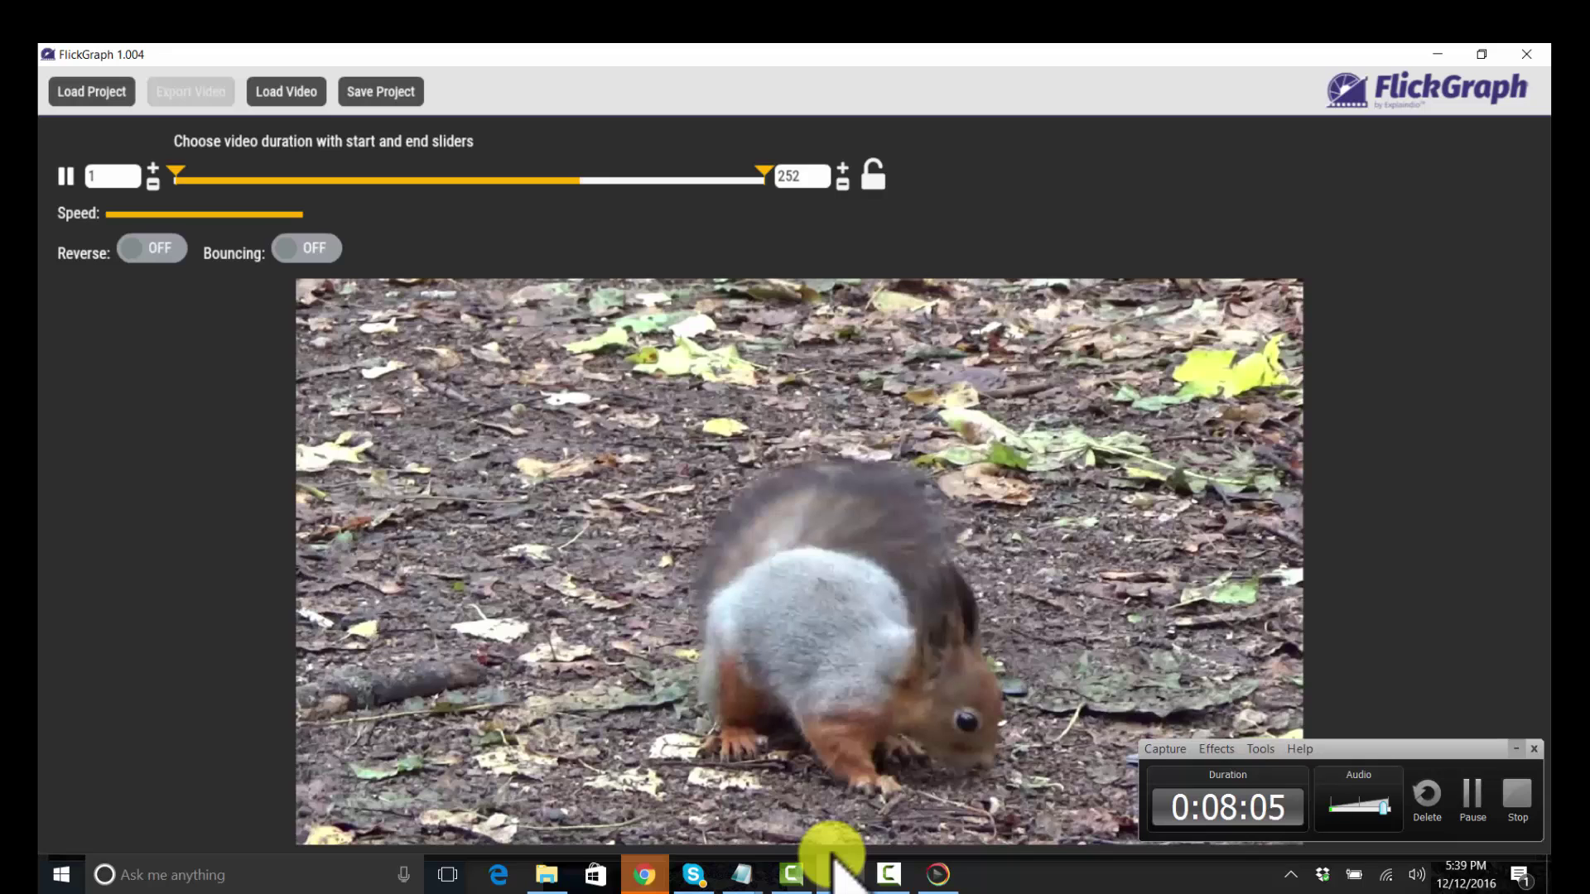
pyautogui.click(834, 861)
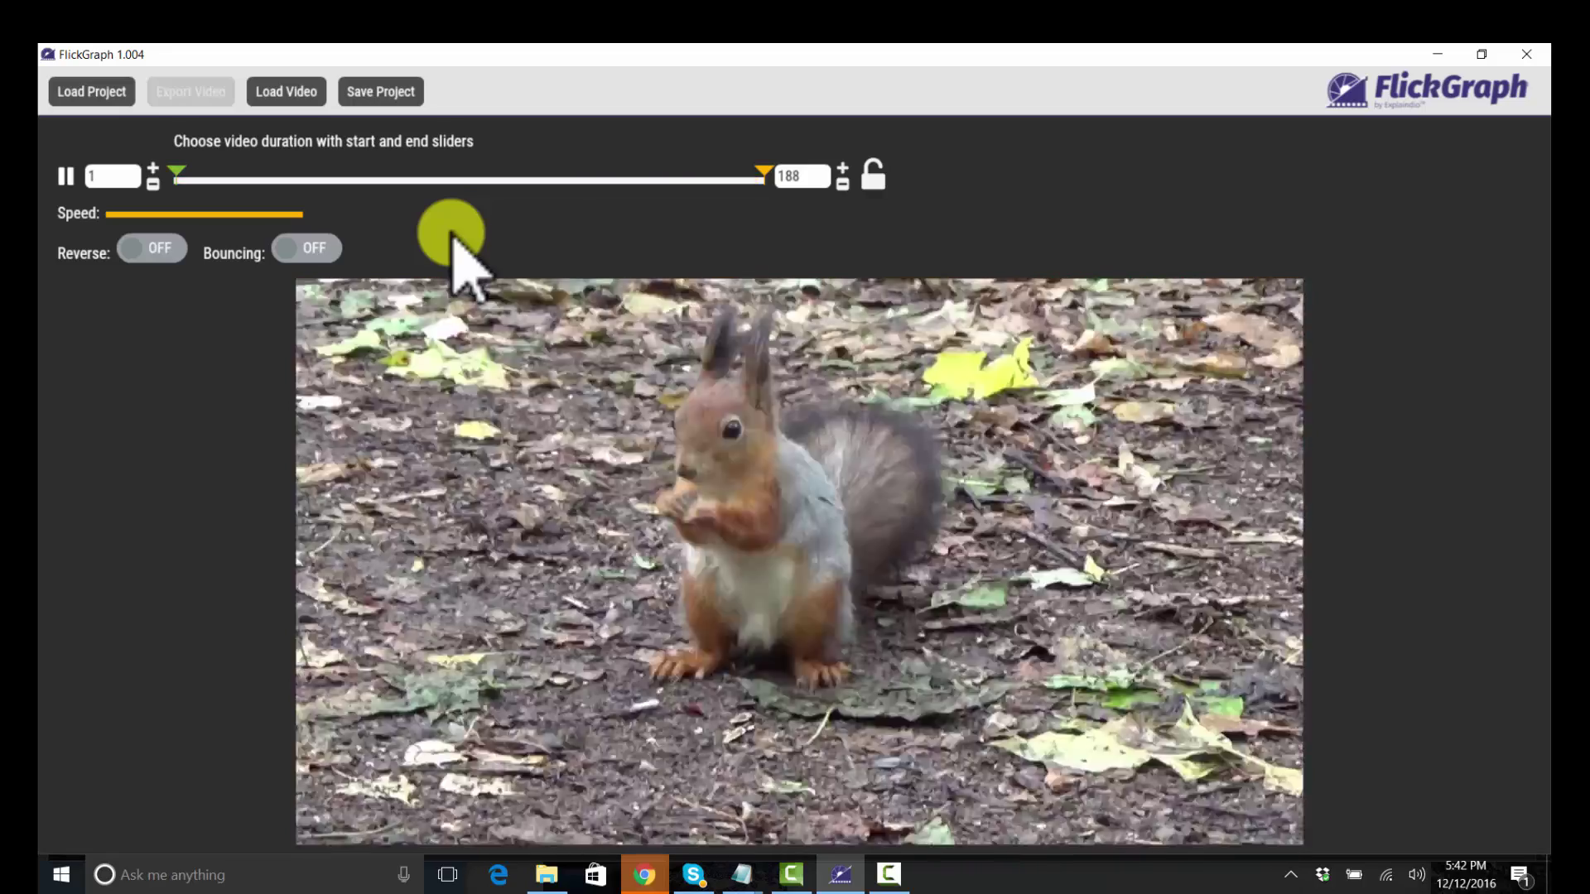
# Step: Trim the loop to start at frame 60 and end at frame 87
pyautogui.press('Right')
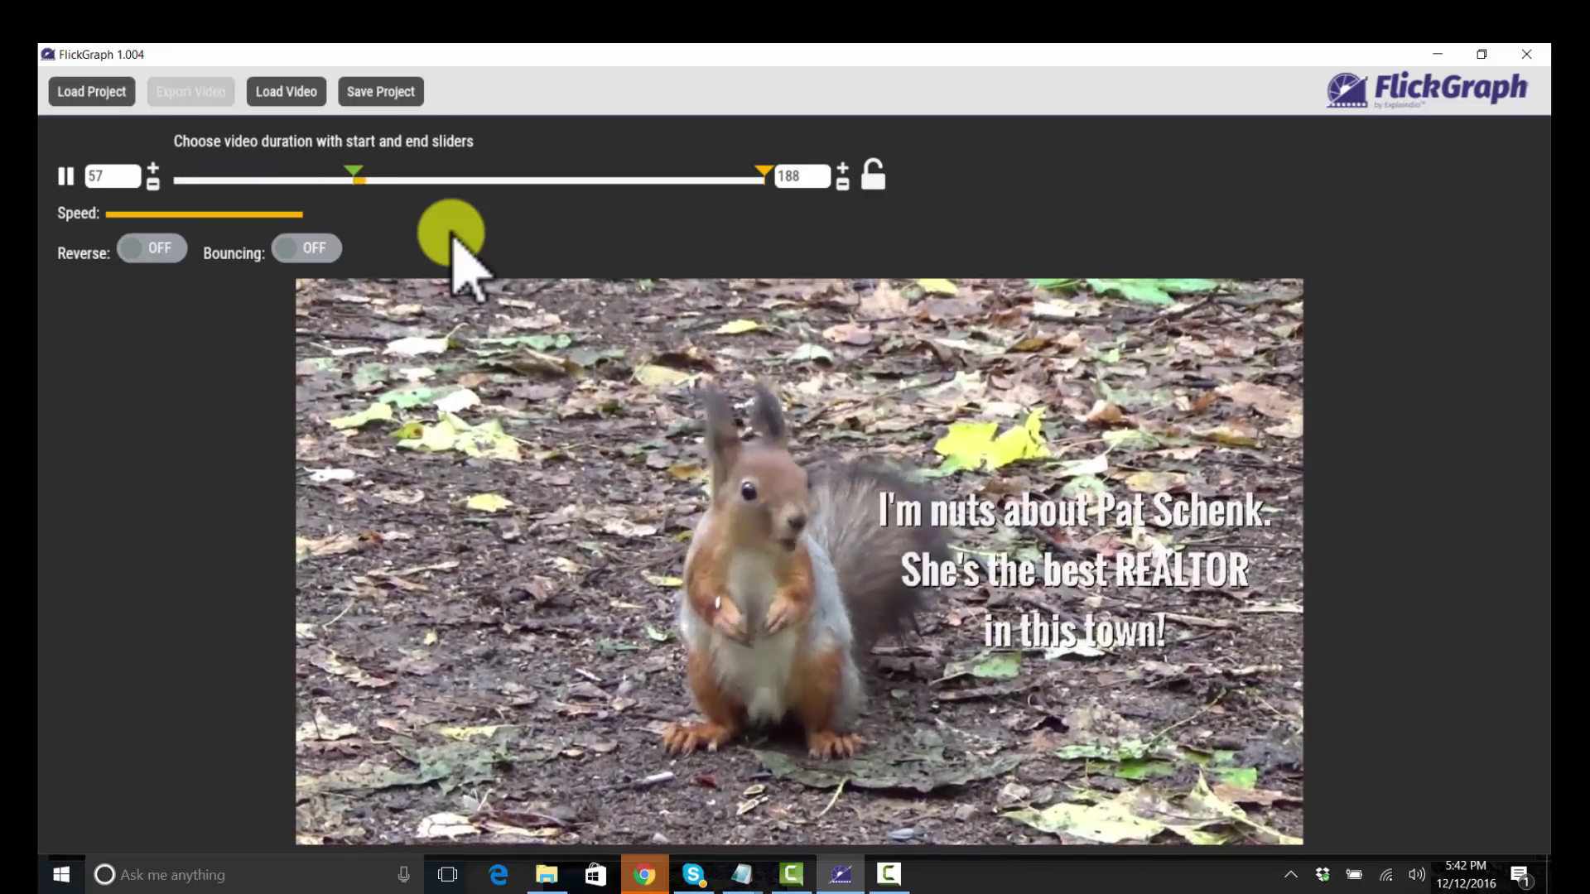
pyautogui.press('Right')
pyautogui.press('Right')
pyautogui.press('Right')
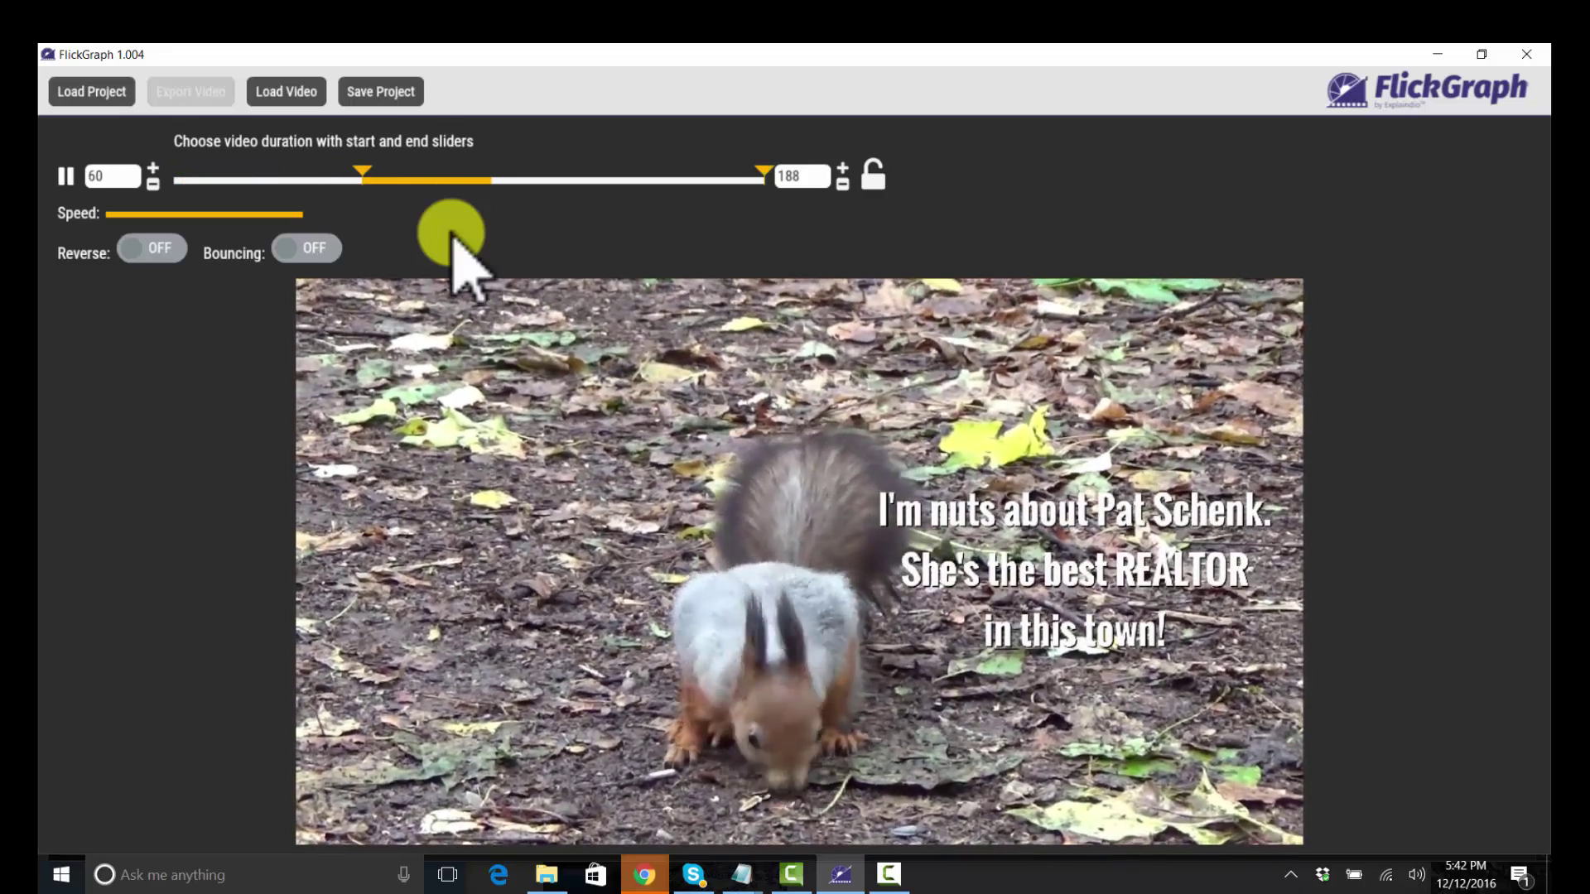
pyautogui.press('Left')
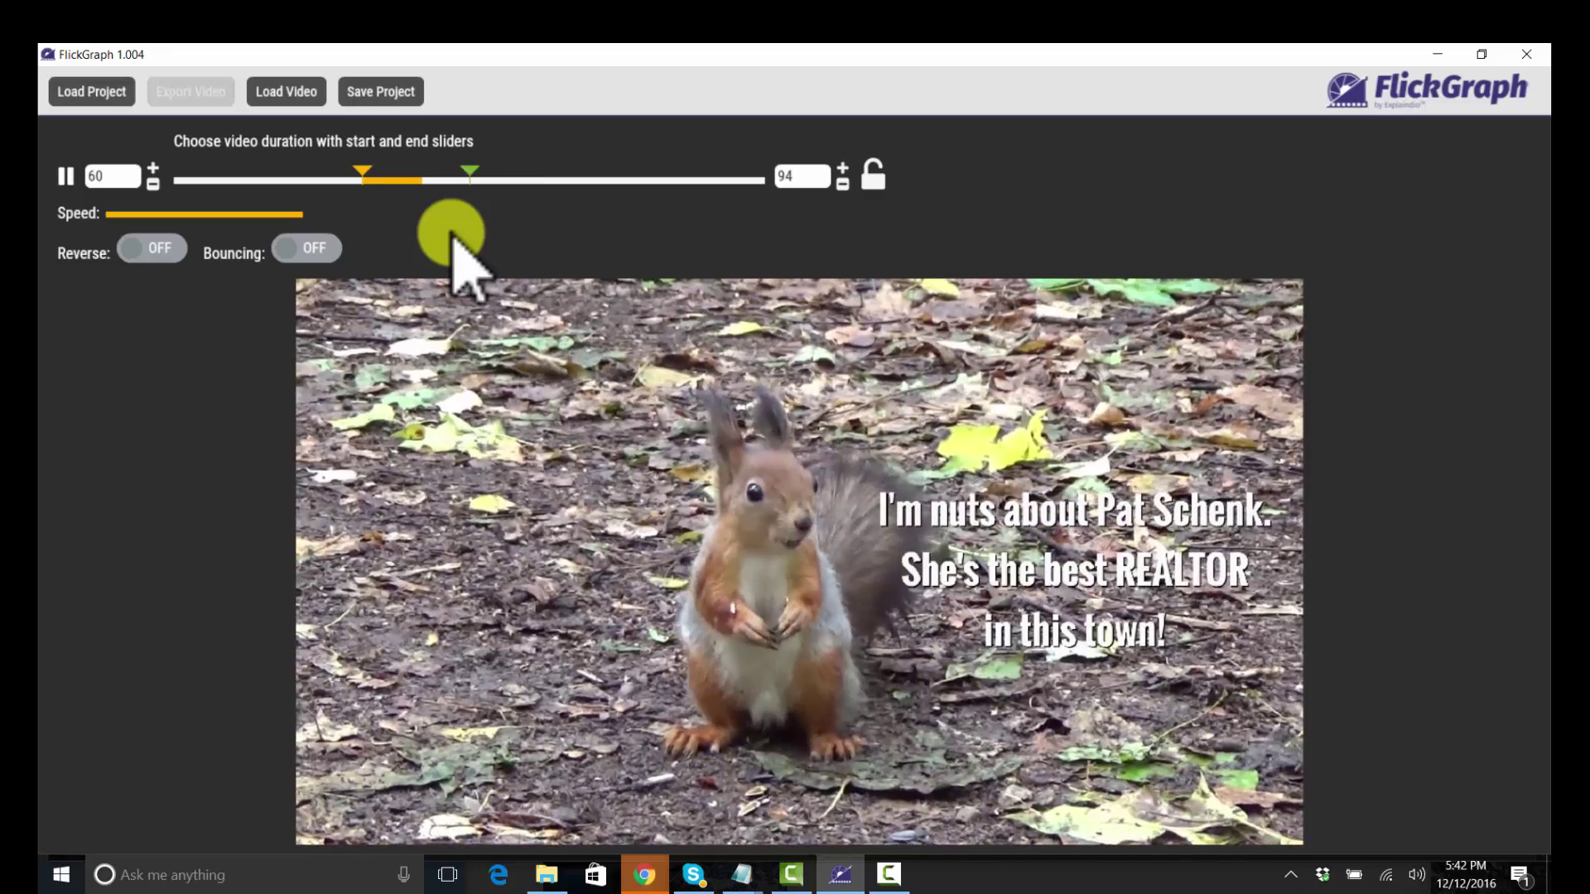
pyautogui.press('Left')
pyautogui.press('Left')
pyautogui.press('Left')
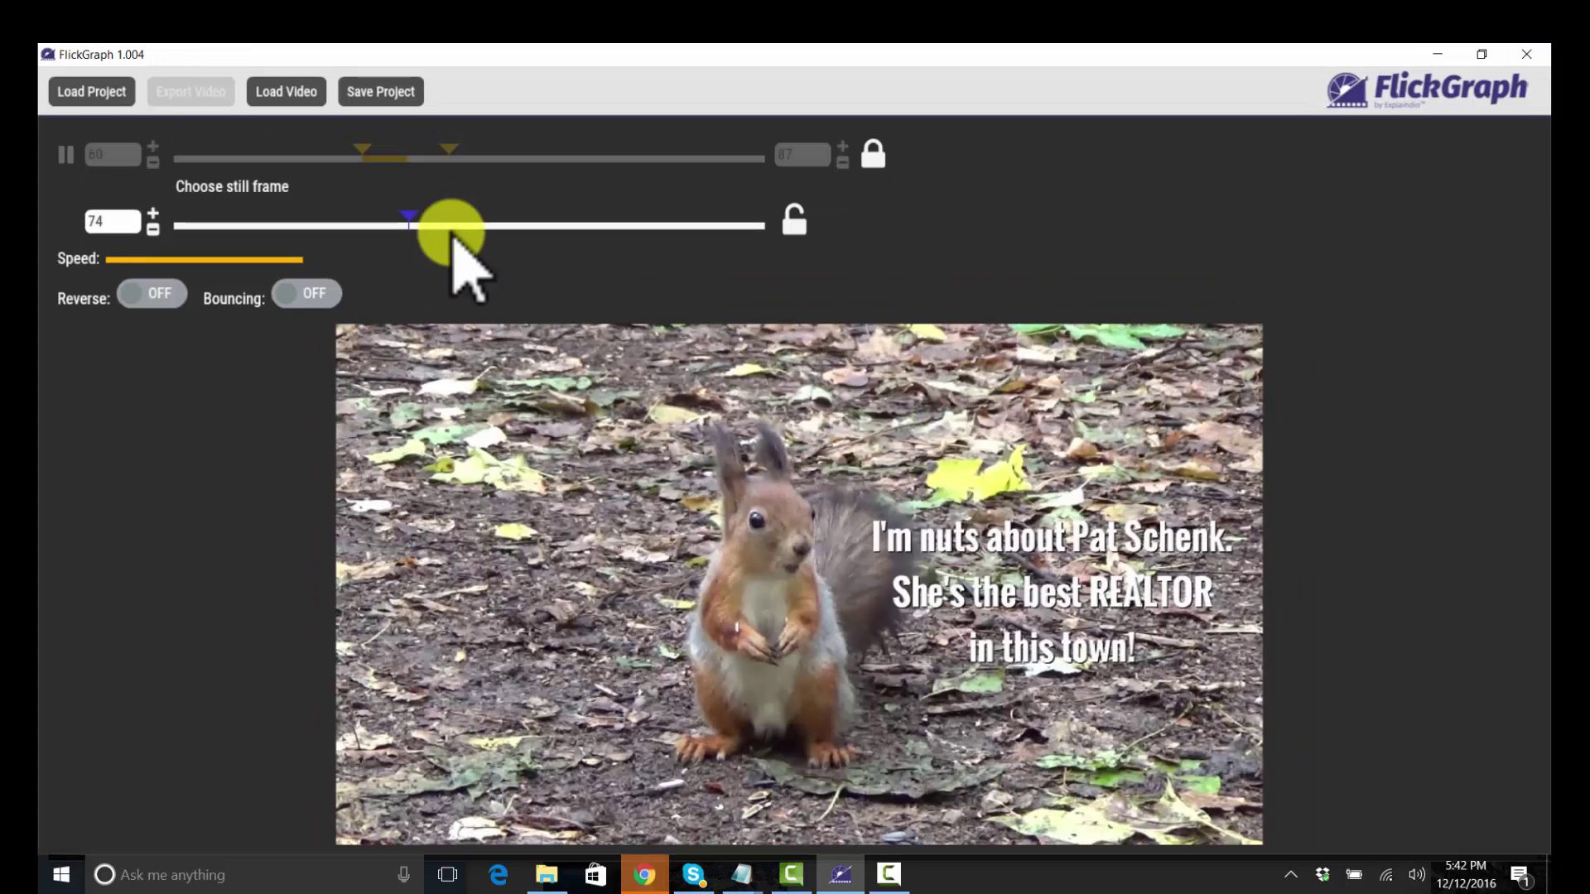
# Step: Step the still frame forward through 75 and 80 to frame 83 within the locked 60–87 loop
pyautogui.click(452, 235)
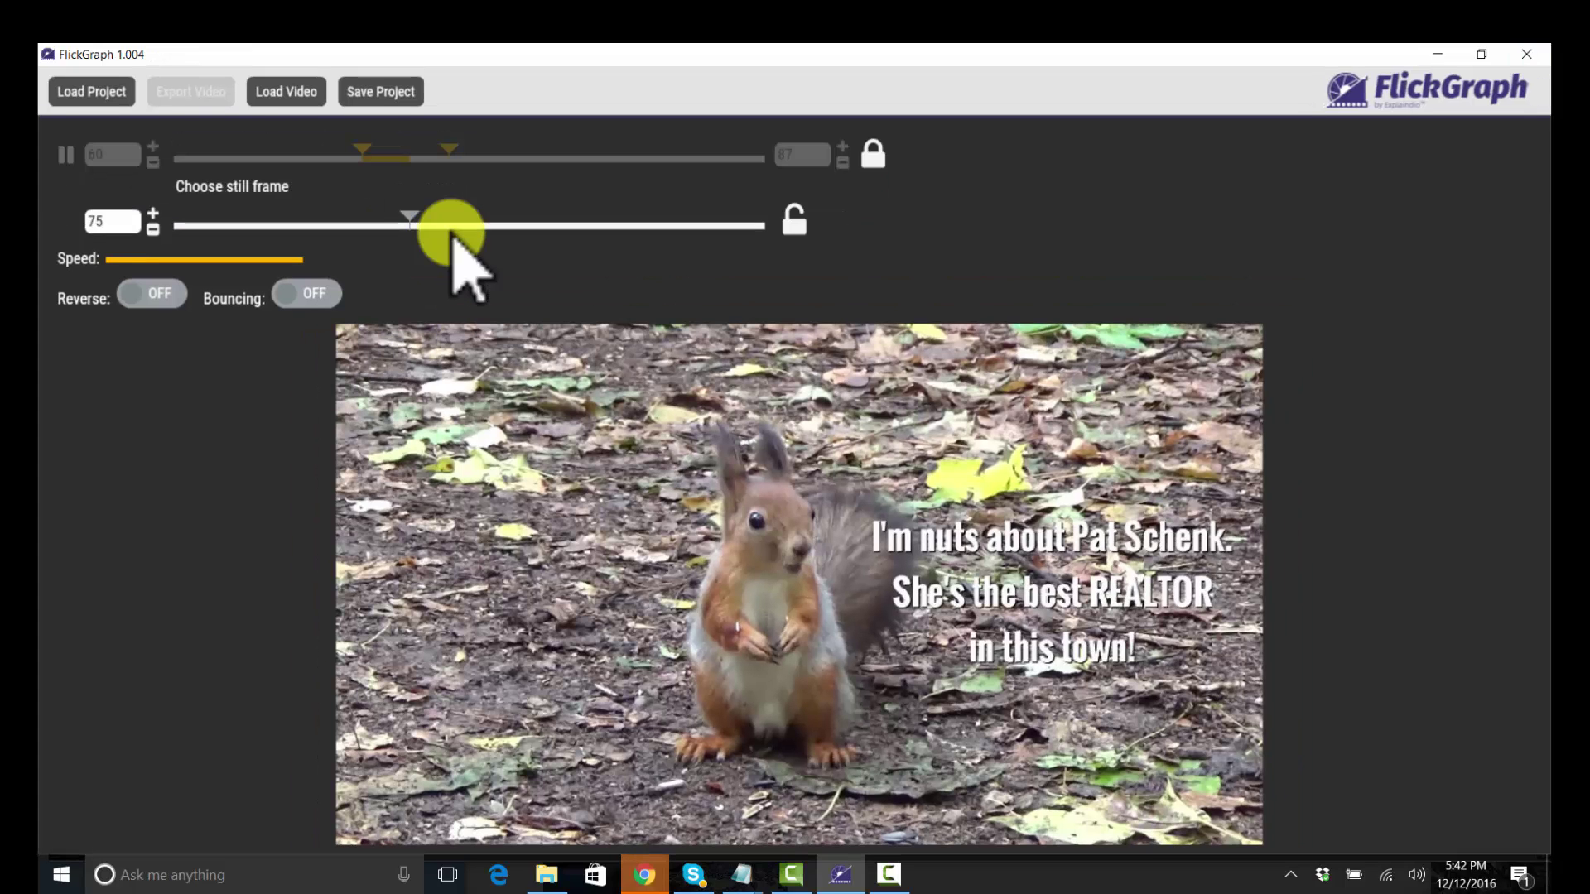
pyautogui.click(453, 235)
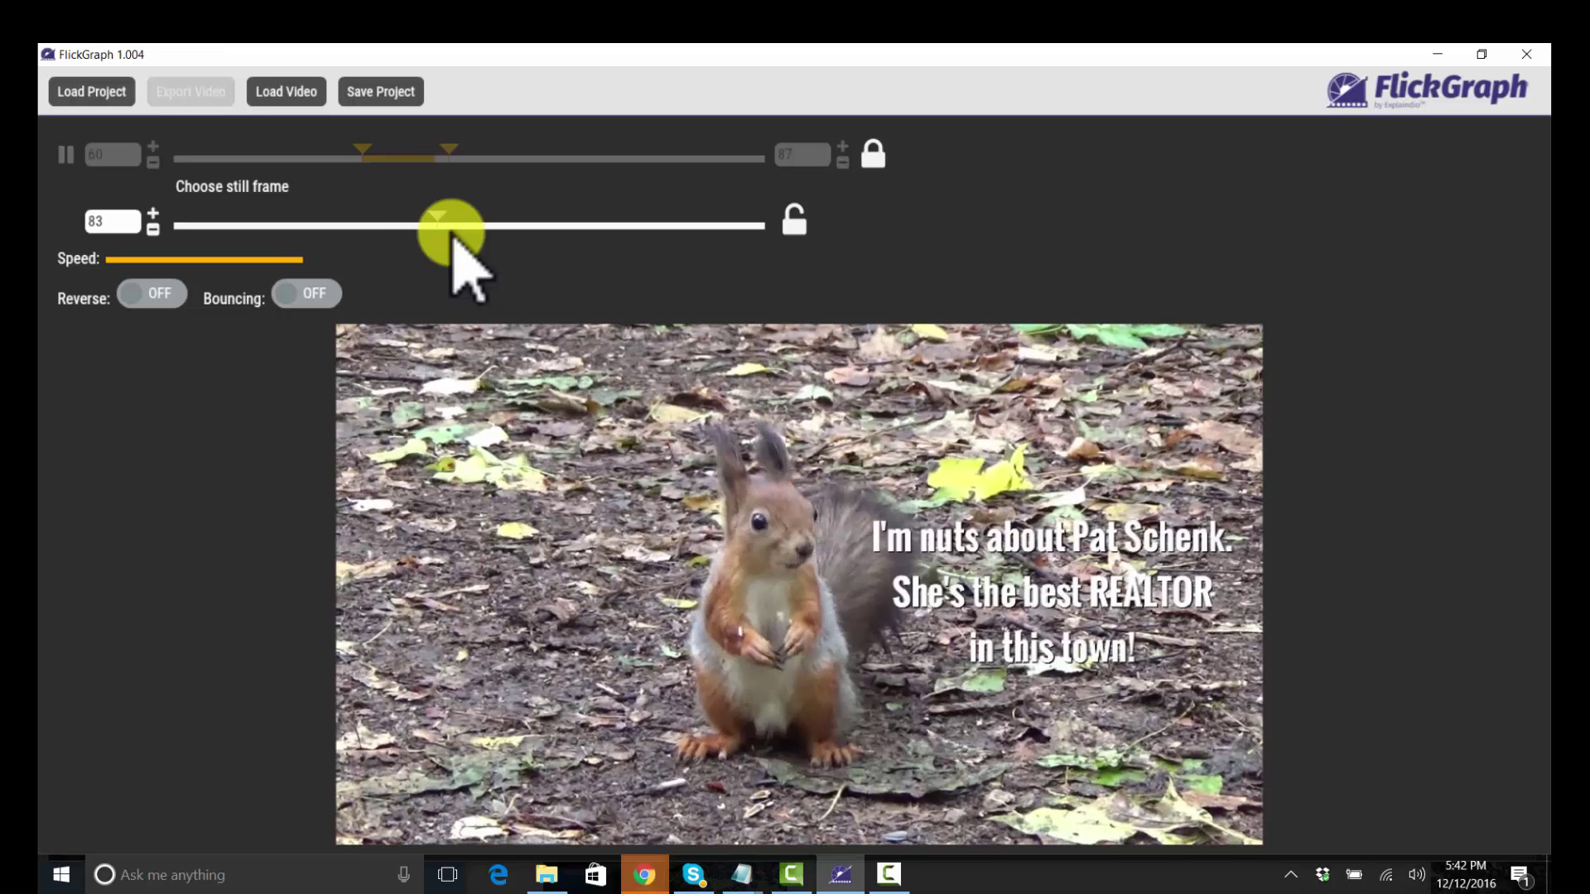